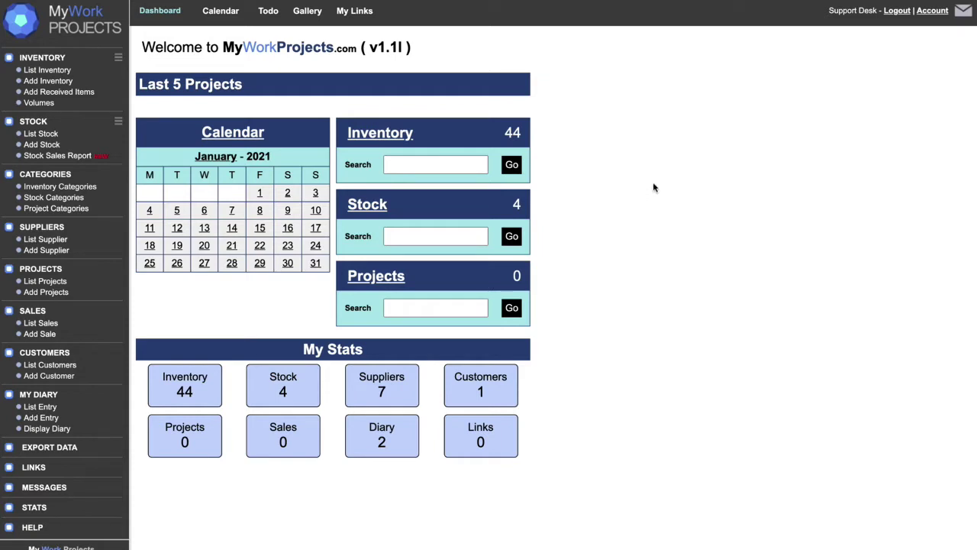
# Open the account's settings page and review the sales tax percentage and tax-in-total options
pyautogui.click(932, 11)
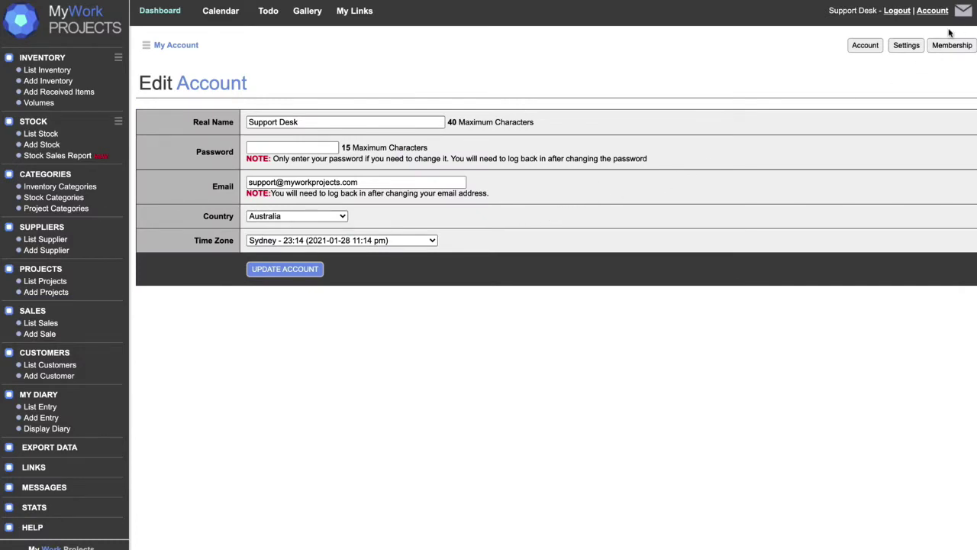
pyautogui.click(906, 46)
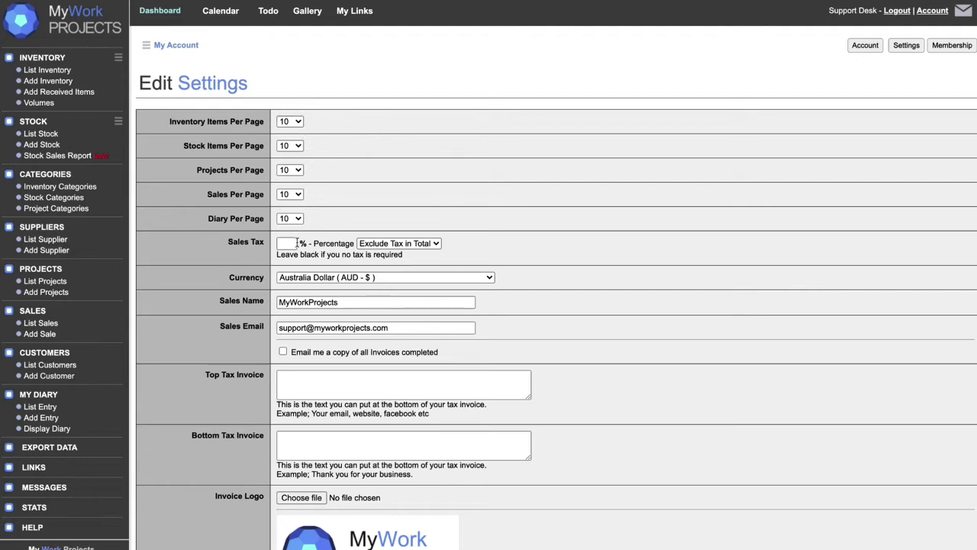
pyautogui.moveTo(226, 241); pyautogui.dragTo(265, 243)
pyautogui.click(405, 204)
pyautogui.click(405, 244)
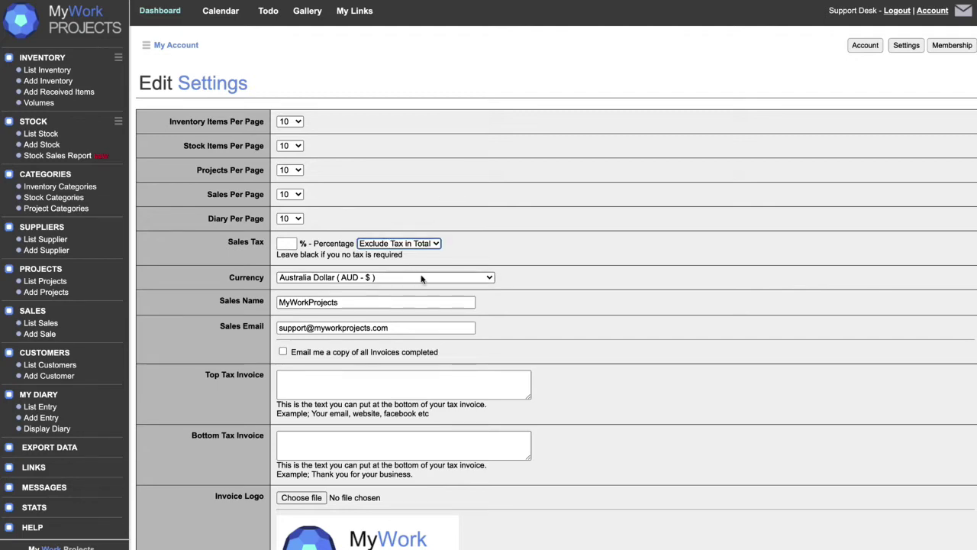
# Look through the list of available currencies in the account settings without choosing a different one
pyautogui.click(451, 278)
pyautogui.scroll(-1, 429, 341)
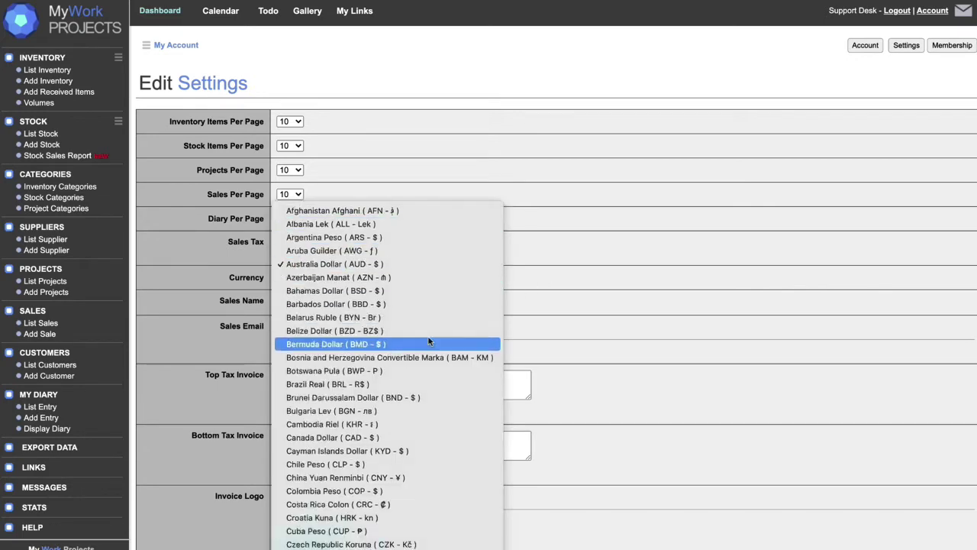
pyautogui.scroll(-10, 429, 341)
pyautogui.scroll(8, 429, 341)
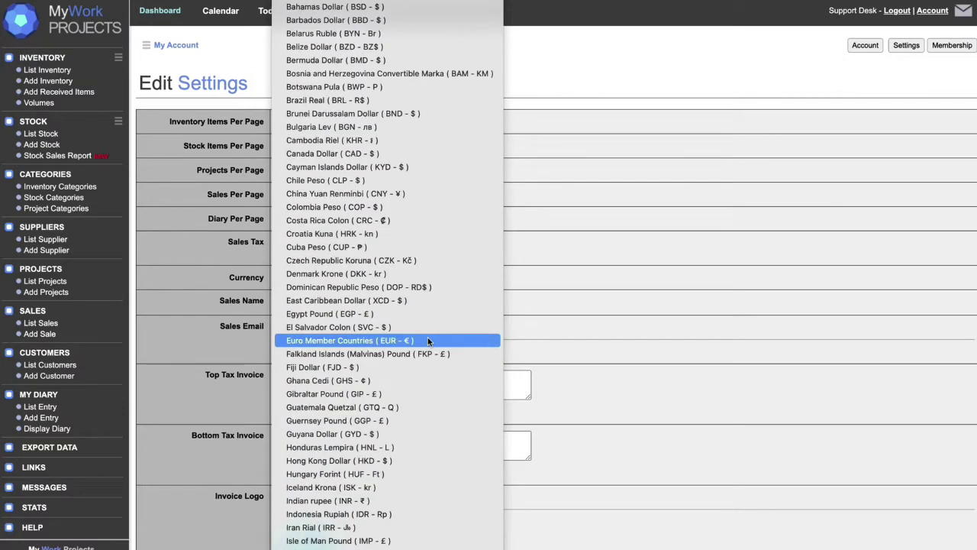
pyautogui.click(574, 208)
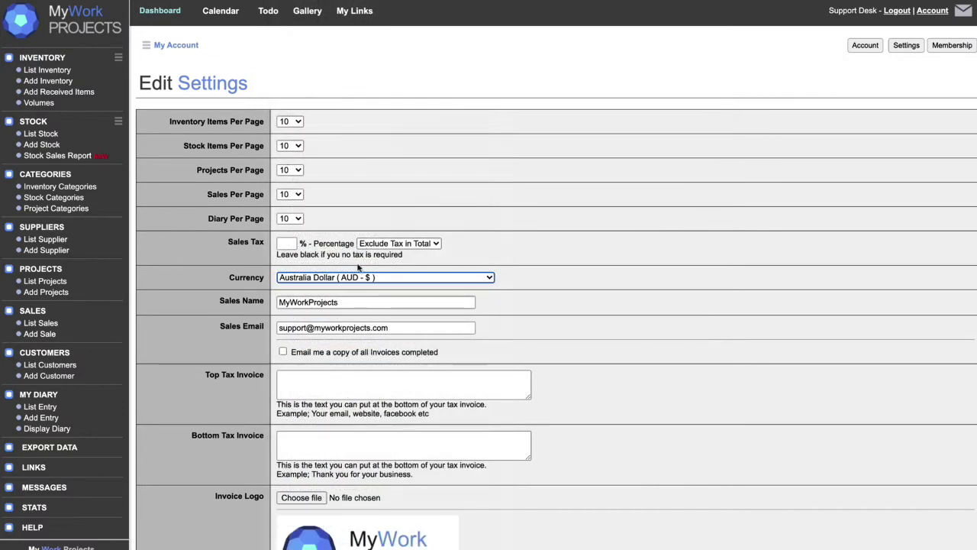
# Review the sales name, sales email, invoice copy option and top tax invoice text in the settings
pyautogui.click(369, 302)
pyautogui.click(403, 328)
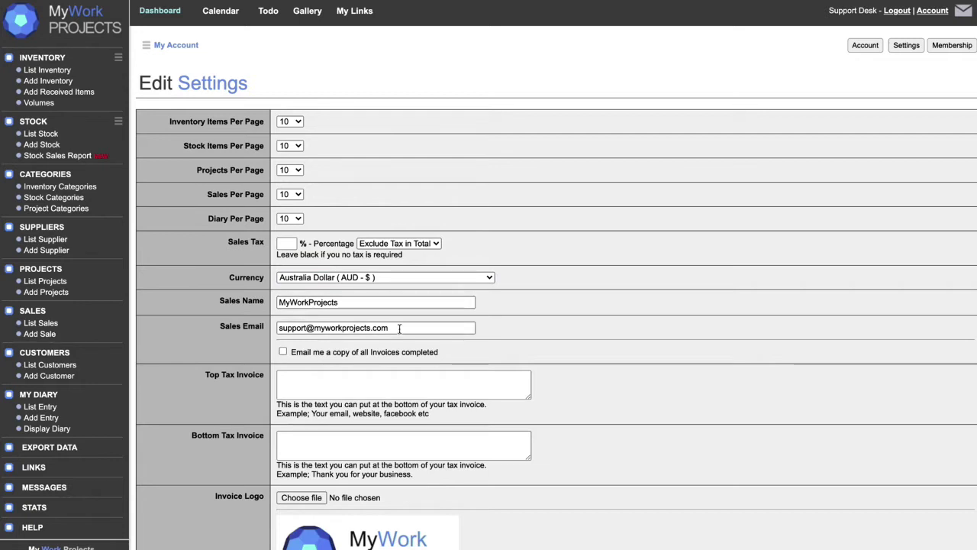
pyautogui.doubleClick(403, 328)
pyautogui.click(284, 353)
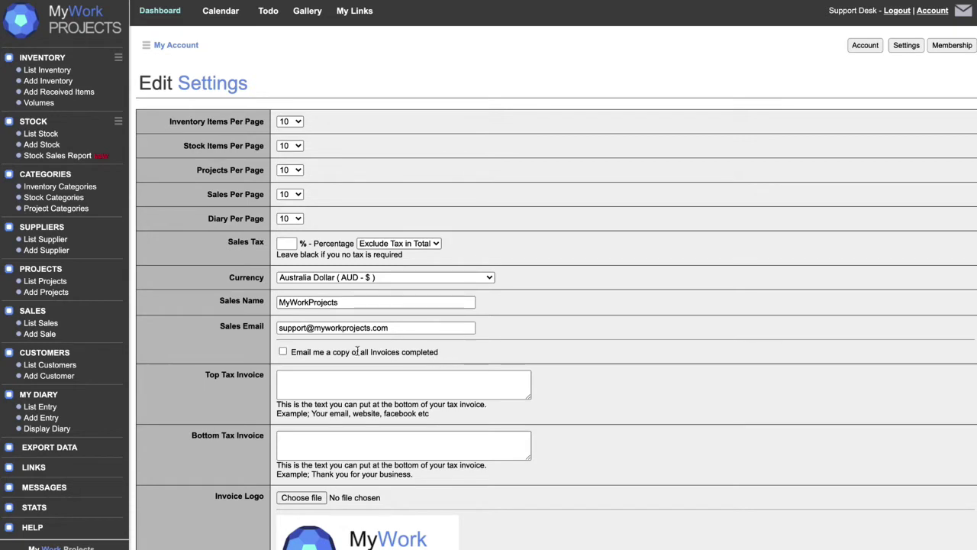
pyautogui.click(372, 385)
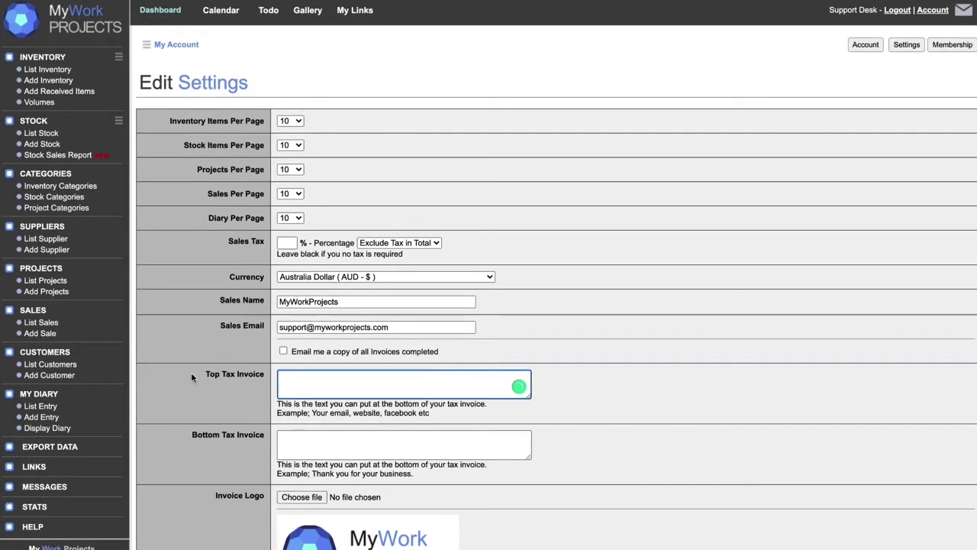
pyautogui.click(624, 401)
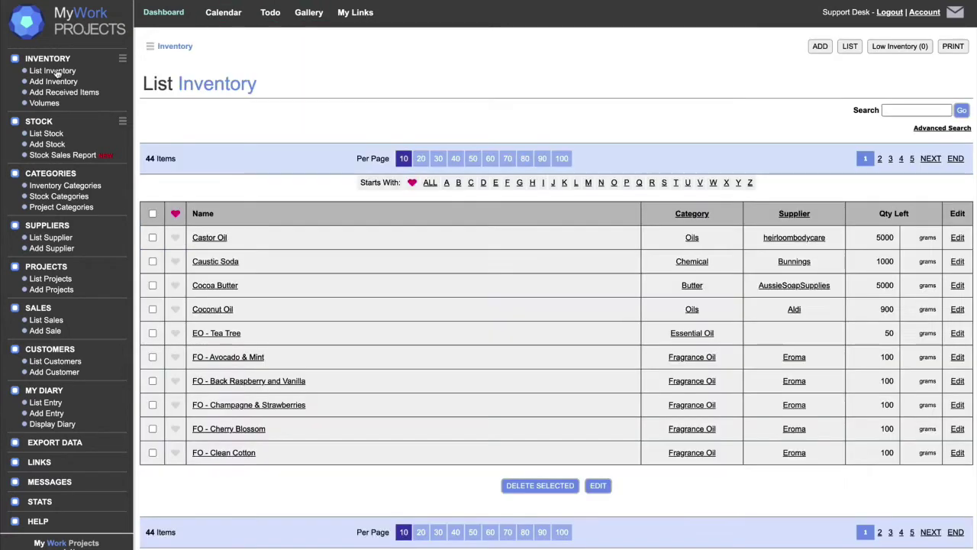
# Start a new inventory item from the inventory list, named "Test Coconut Oil" in the category Oils
pyautogui.click(53, 70)
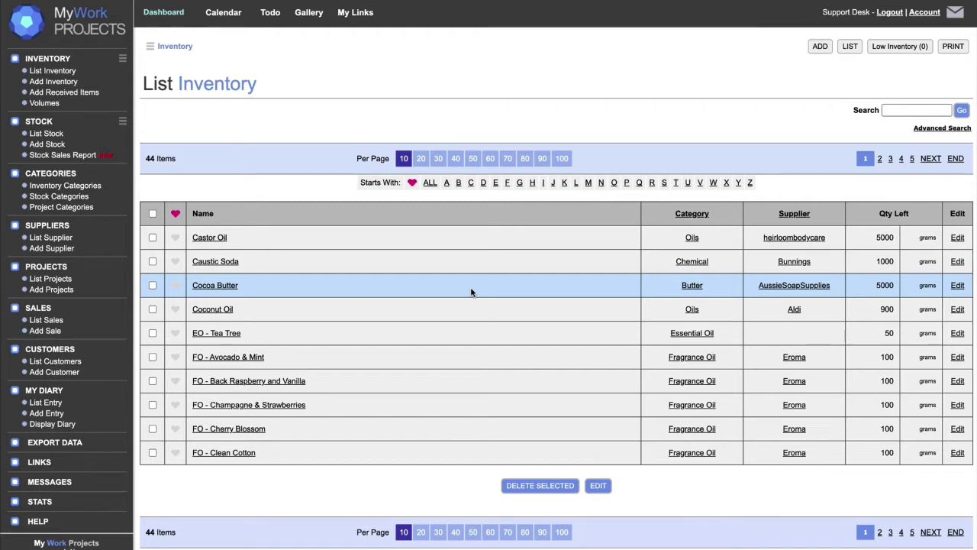
pyautogui.click(820, 46)
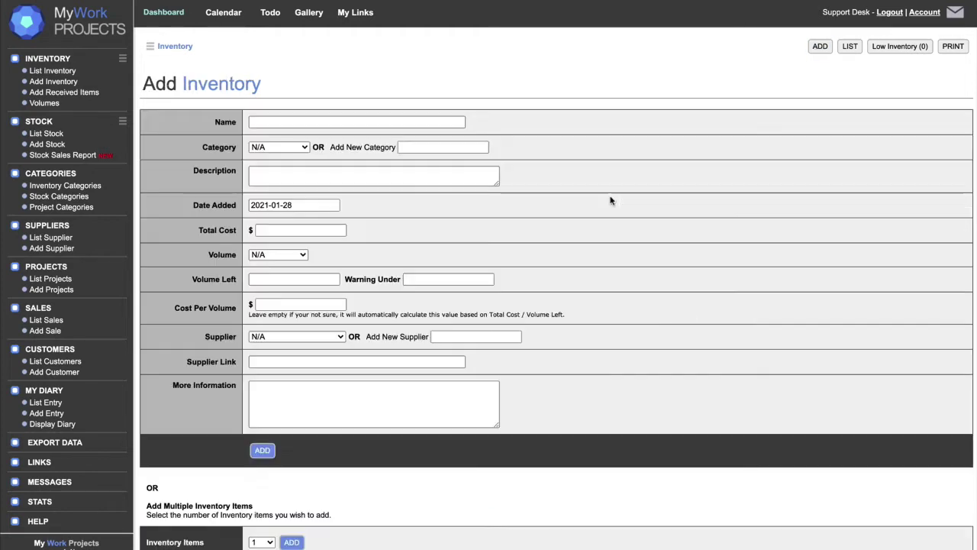
pyautogui.click(299, 231)
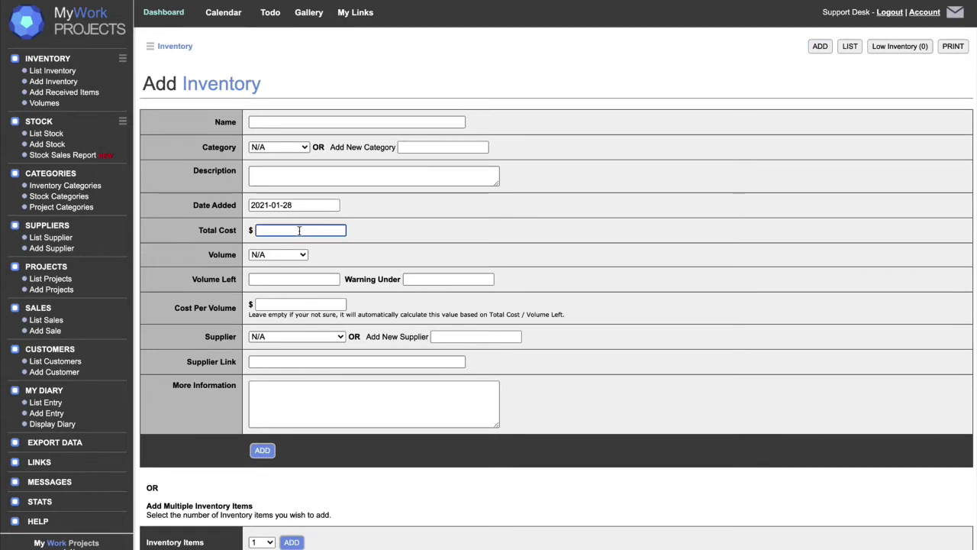
pyautogui.click(279, 122)
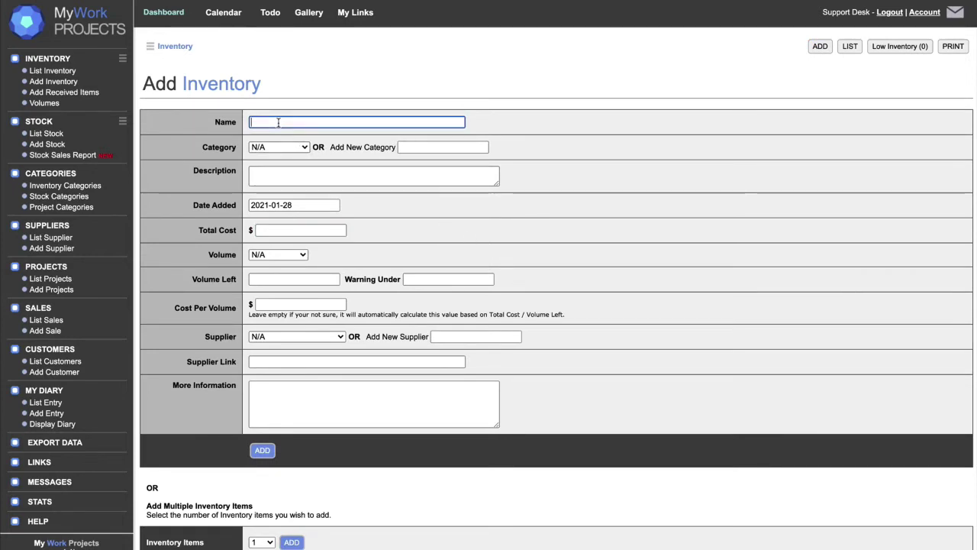
pyautogui.write('Test Coconut Oil')
pyautogui.click(290, 146)
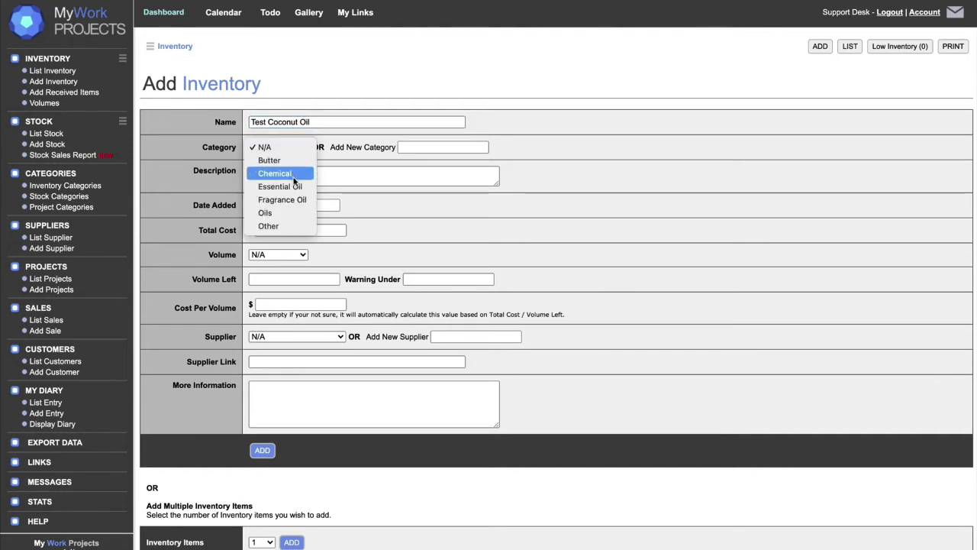
pyautogui.click(297, 213)
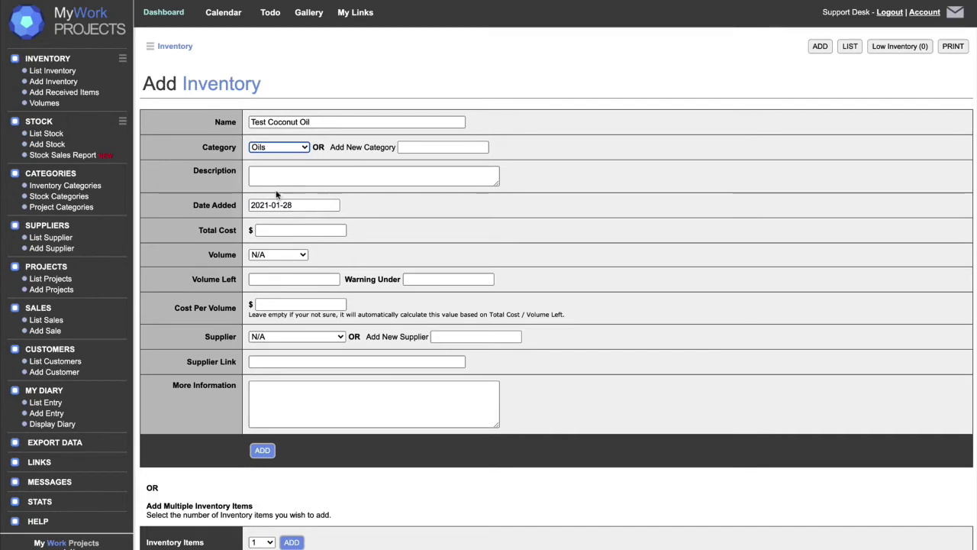
# Set the new item's date added to 2021-01-28 and its total cost to 10.00
pyautogui.click(287, 206)
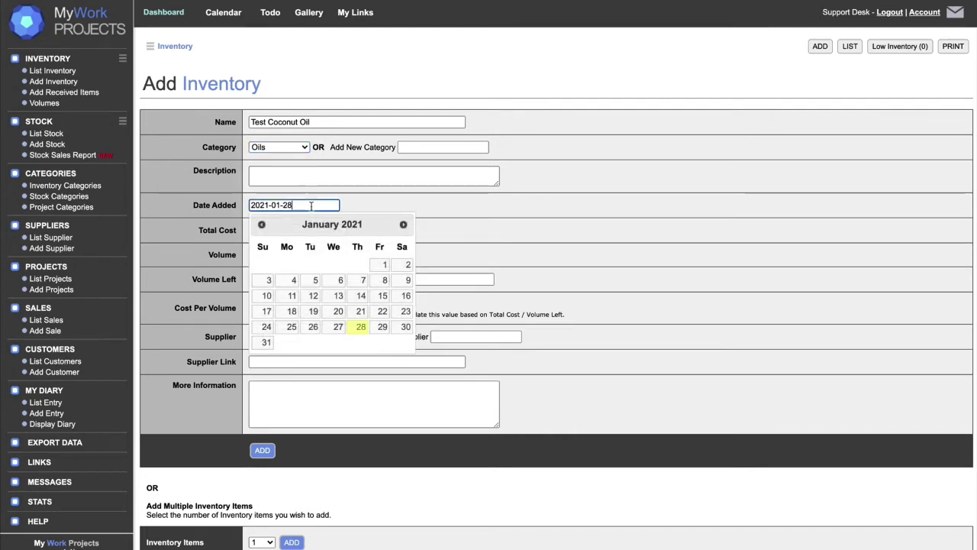
pyautogui.click(365, 333)
pyautogui.click(338, 232)
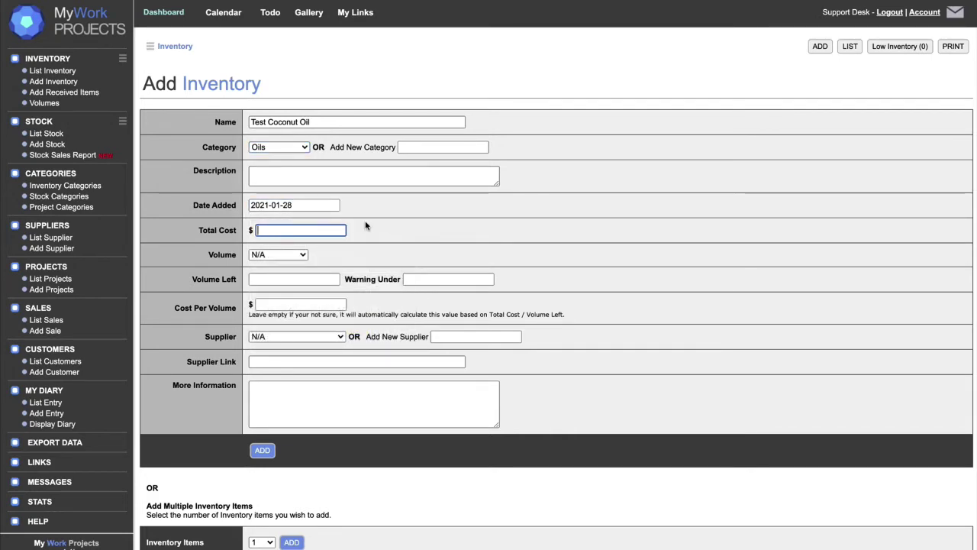
pyautogui.write('10.00')
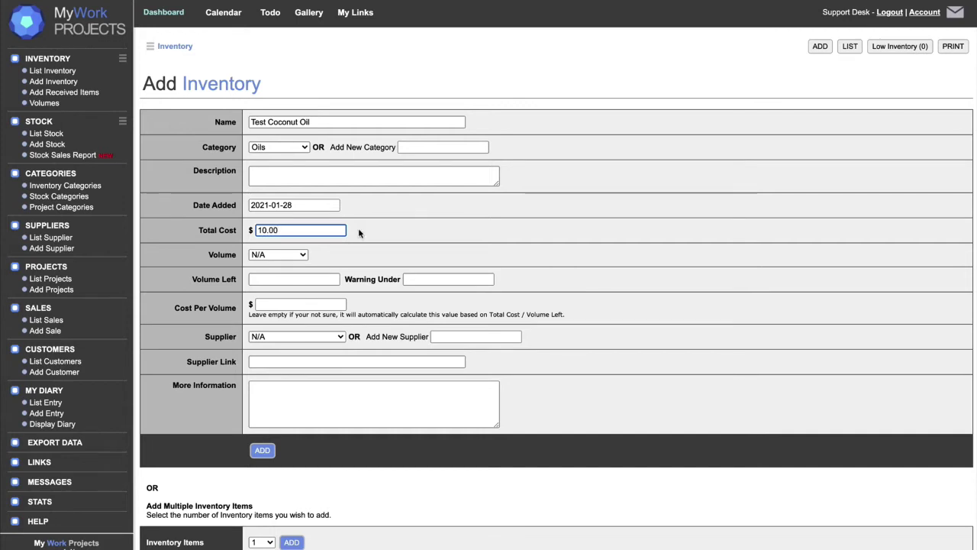
# Set the item's volume unit to grams and its volume left to 750, leaving the warning threshold empty
pyautogui.click(297, 256)
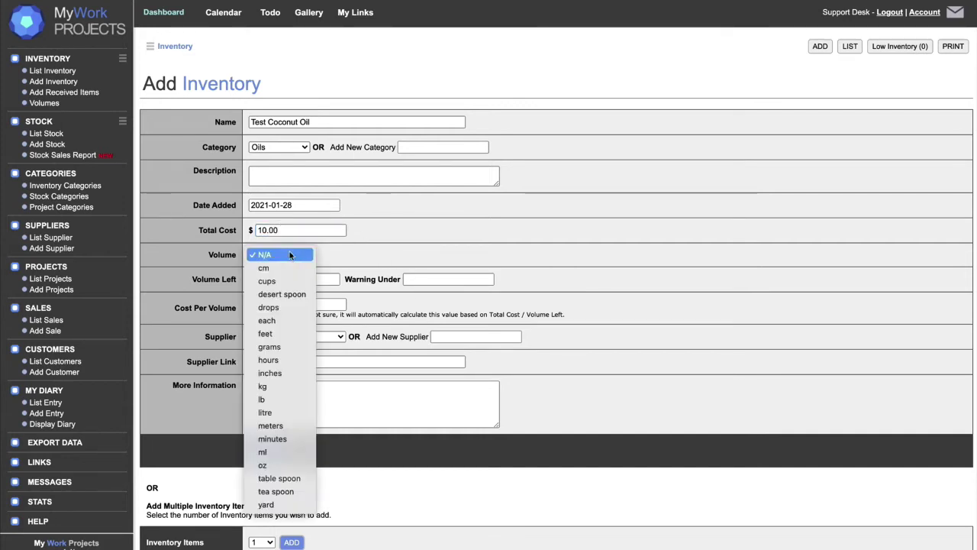
pyautogui.click(281, 348)
pyautogui.click(317, 279)
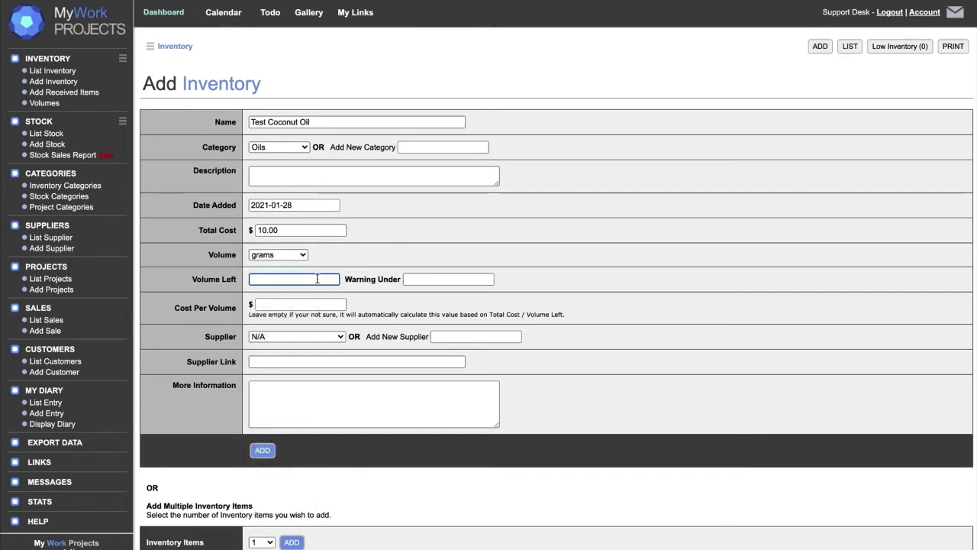
pyautogui.write('750')
pyautogui.press('Tab')
pyautogui.press('Tab')
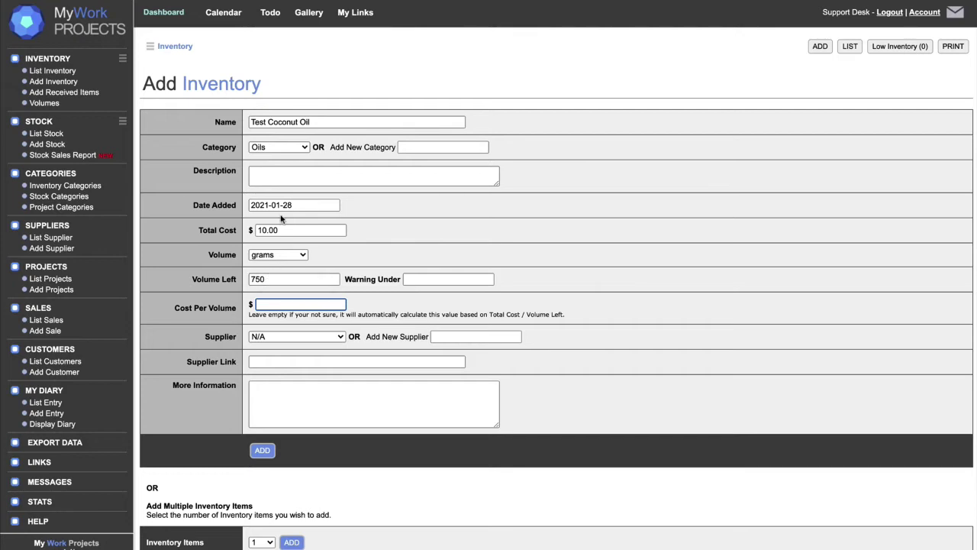
pyautogui.doubleClick(263, 230)
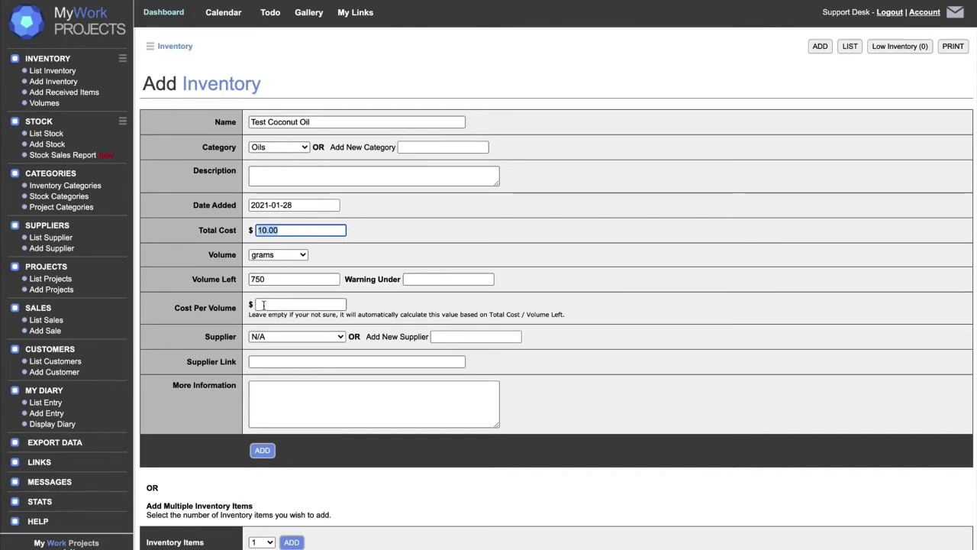
# Choose Coles as the supplier, leave the supplier link and cost per volume empty, and add the item
pyautogui.click(299, 336)
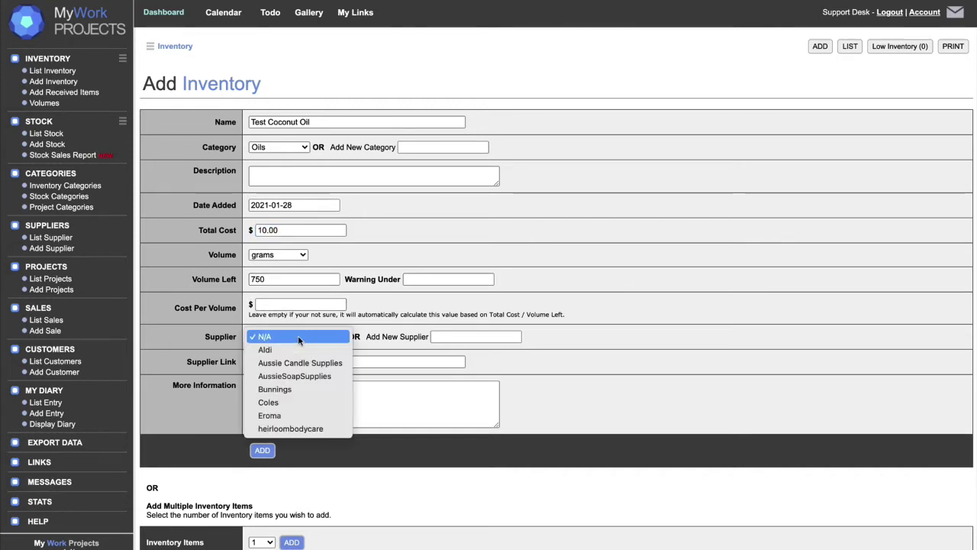
pyautogui.click(294, 402)
pyautogui.click(466, 336)
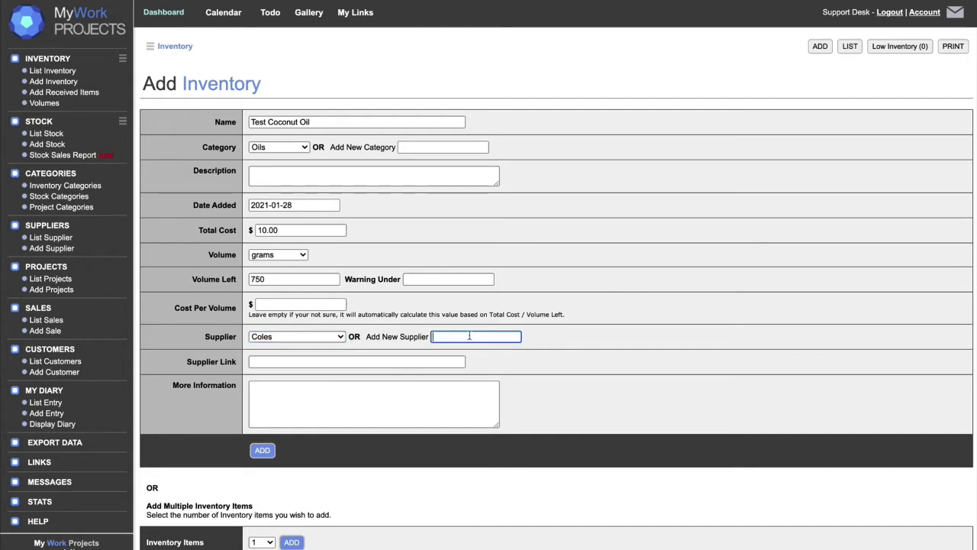
pyautogui.click(286, 362)
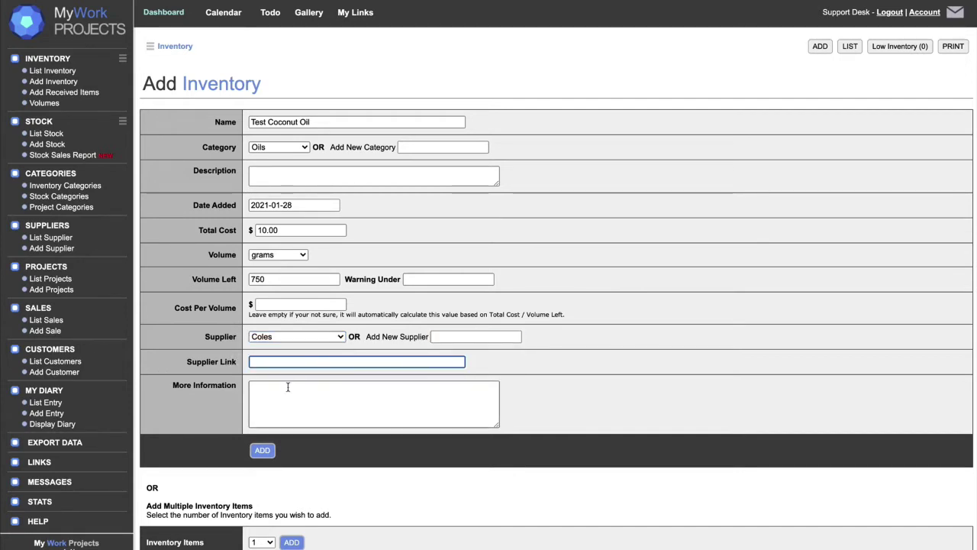
pyautogui.click(282, 305)
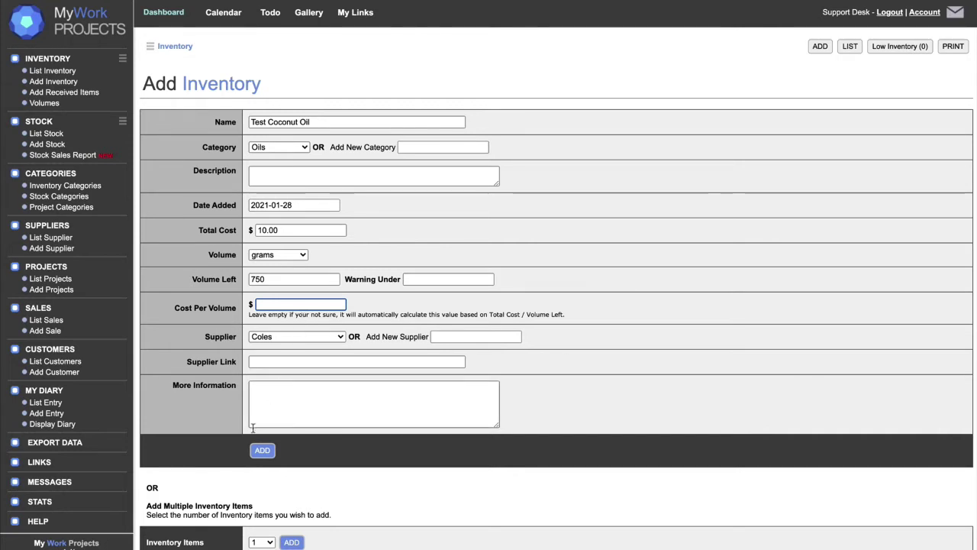
pyautogui.click(262, 451)
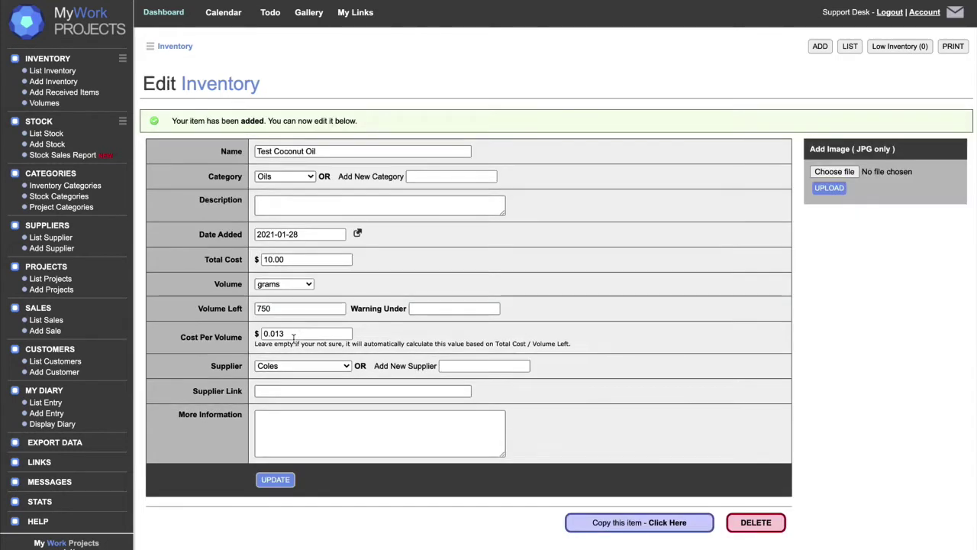
# Try updating the item with a volume left of 10000 and clear its cost per volume
pyautogui.click(320, 333)
pyautogui.doubleClick(282, 334)
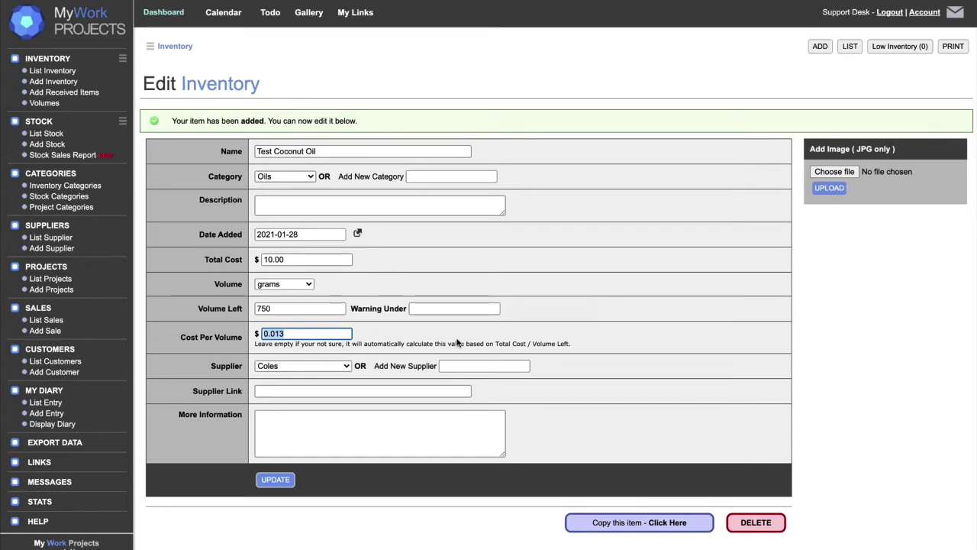
pyautogui.scroll(-1, 430, 339)
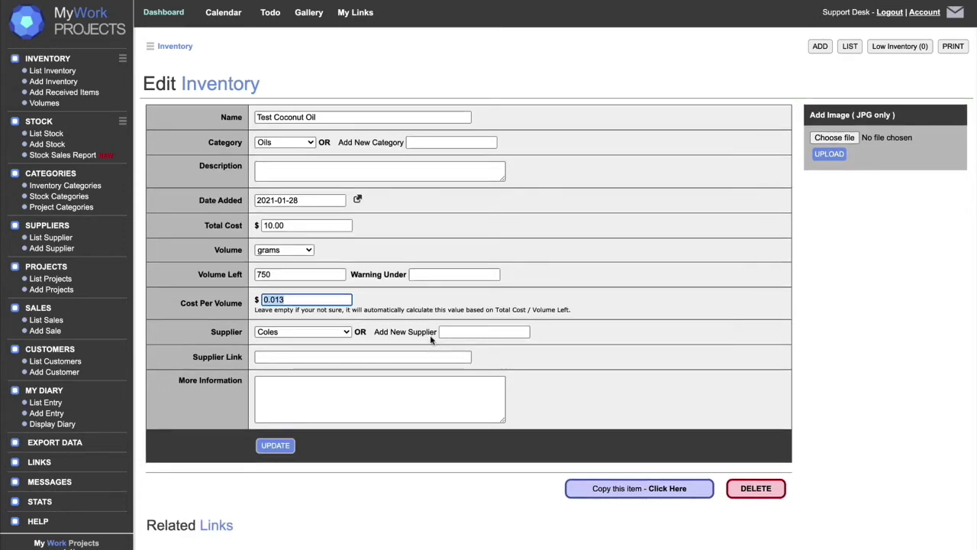
pyautogui.doubleClick(285, 274)
pyautogui.write('10000')
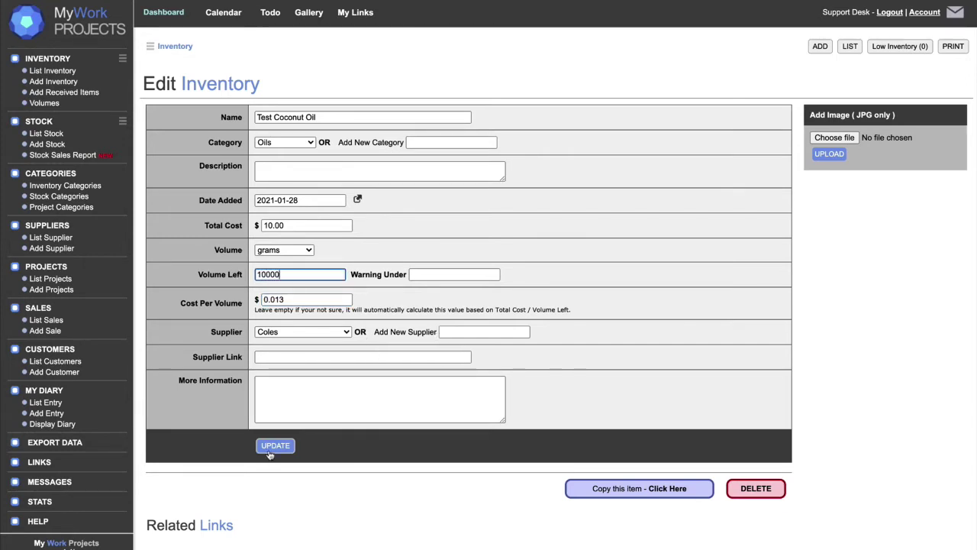
pyautogui.click(275, 445)
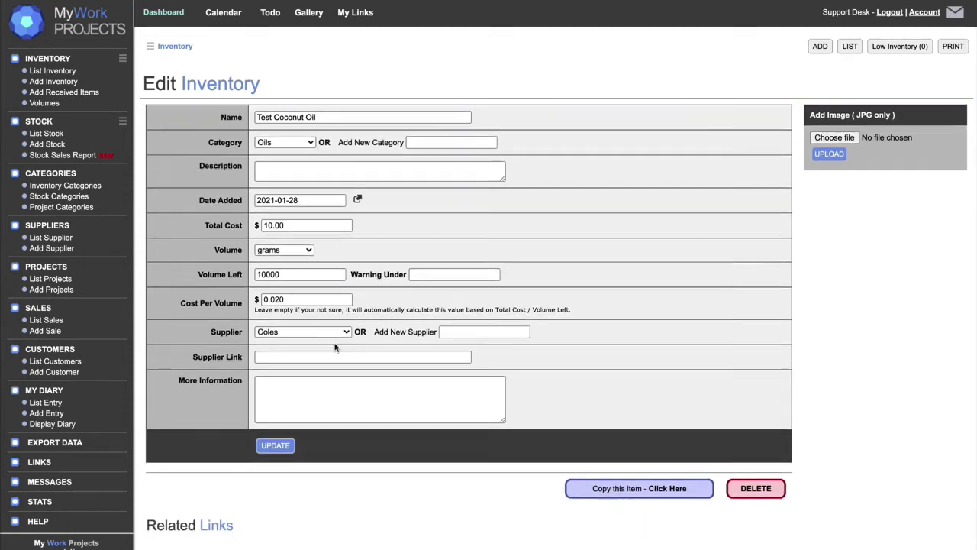
pyautogui.doubleClick(296, 300)
pyautogui.press('BackSpace')
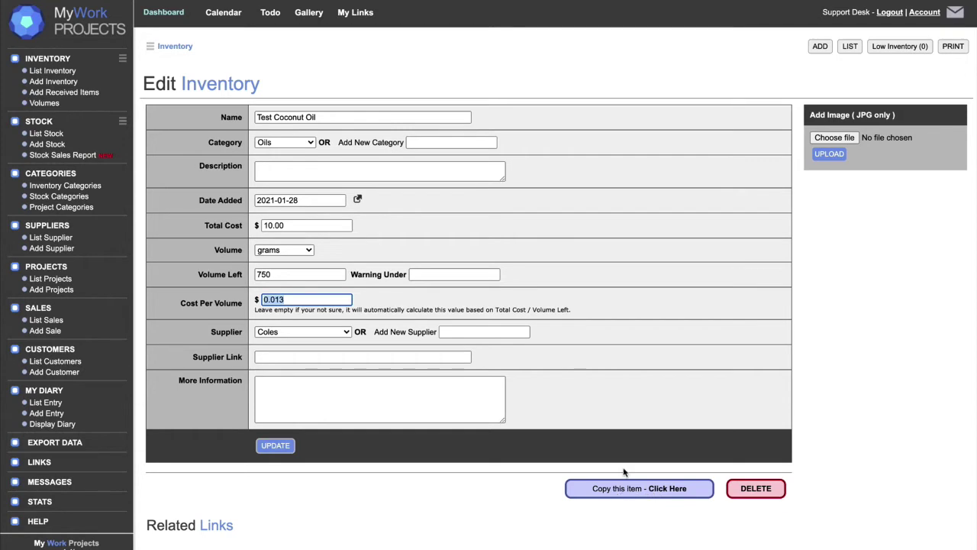
# Duplicate the Test Coconut Oil inventory item and select the [Copy] suffix in the duplicate's name
pyautogui.click(639, 489)
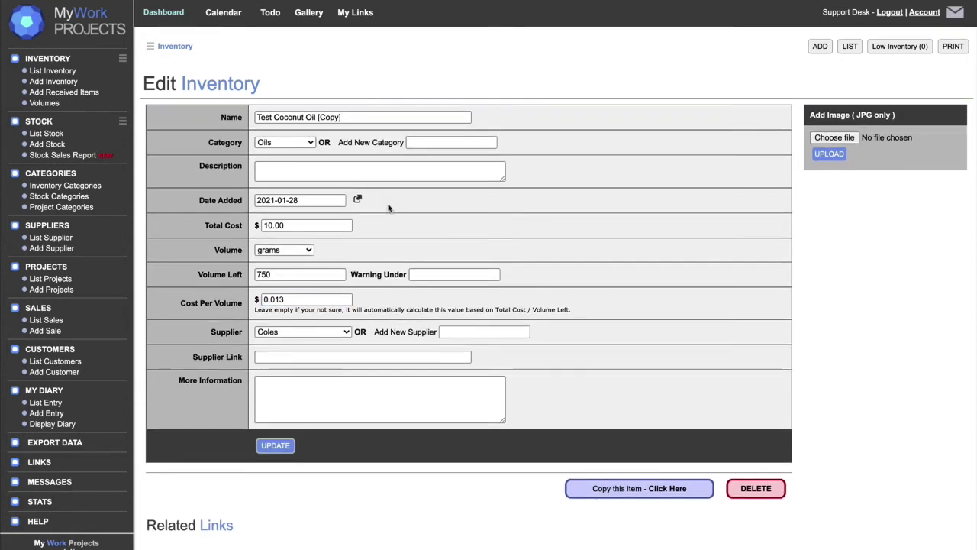
pyautogui.click(351, 117)
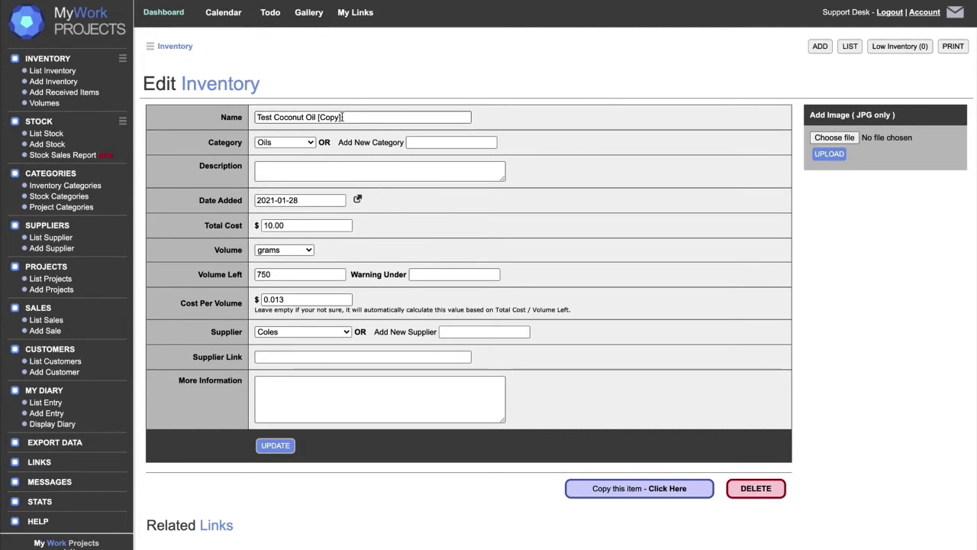
pyautogui.moveTo(342, 118); pyautogui.dragTo(318, 117)
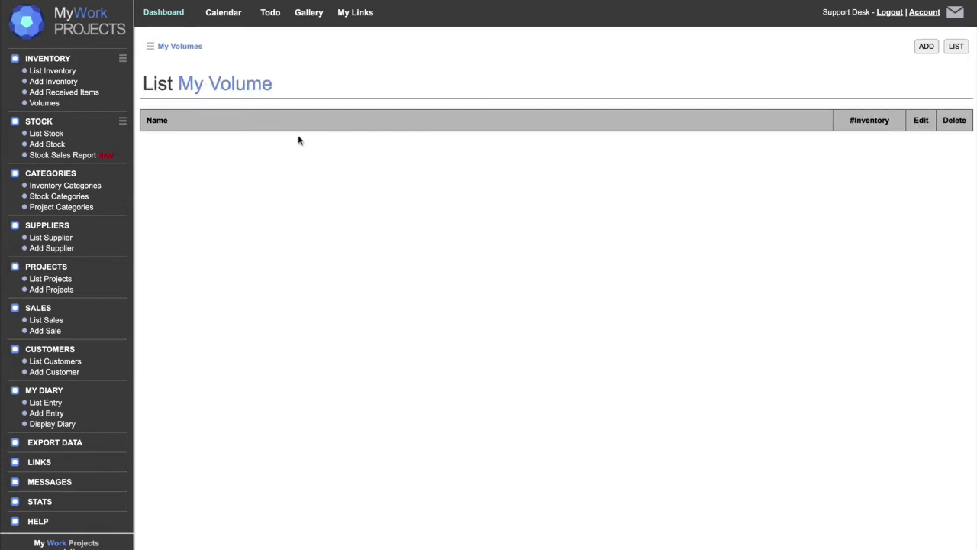
# Open the form for adding a volume and examine the list of current volume units
pyautogui.click(926, 46)
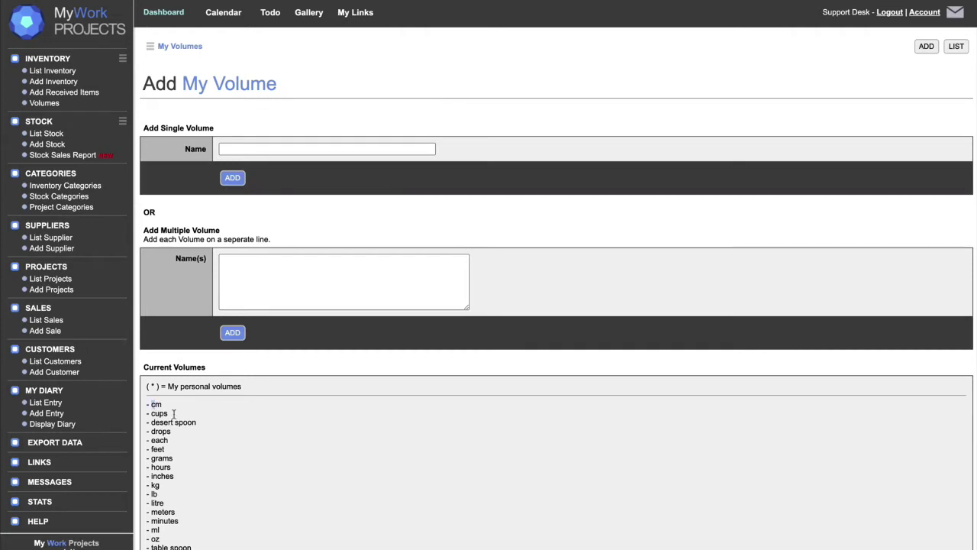
pyautogui.moveTo(174, 413); pyautogui.dragTo(203, 549)
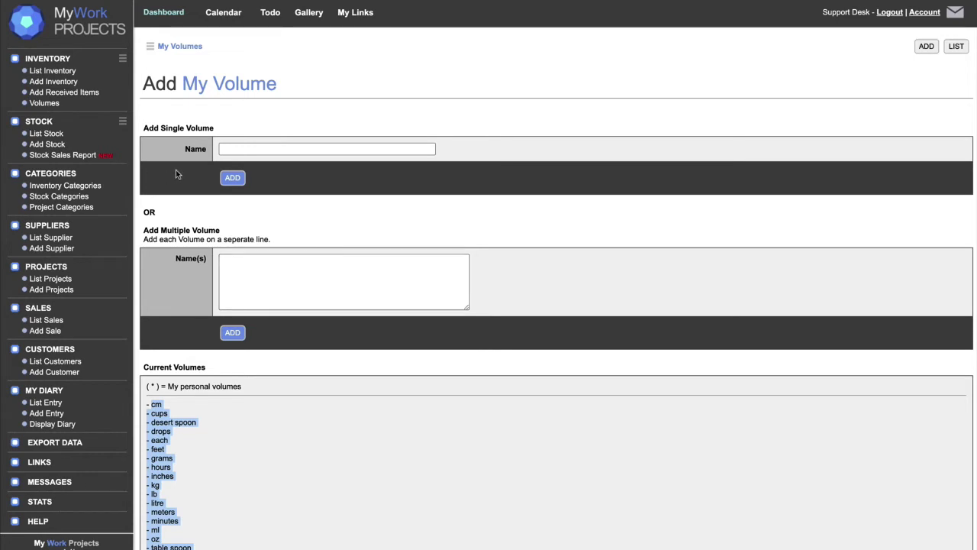
# Look through the stock pages, the inventory, stock and project categories, and the supplier list
pyautogui.click(46, 133)
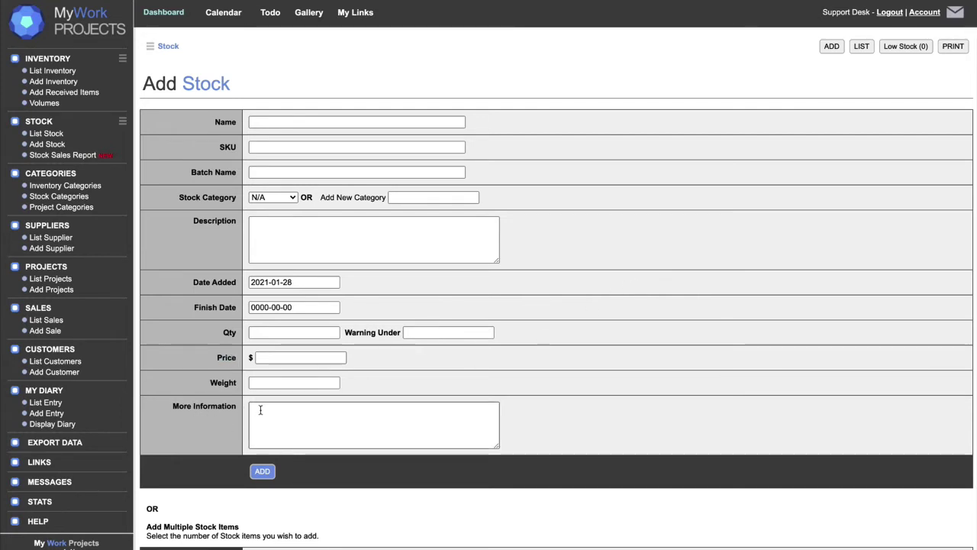
pyautogui.click(96, 186)
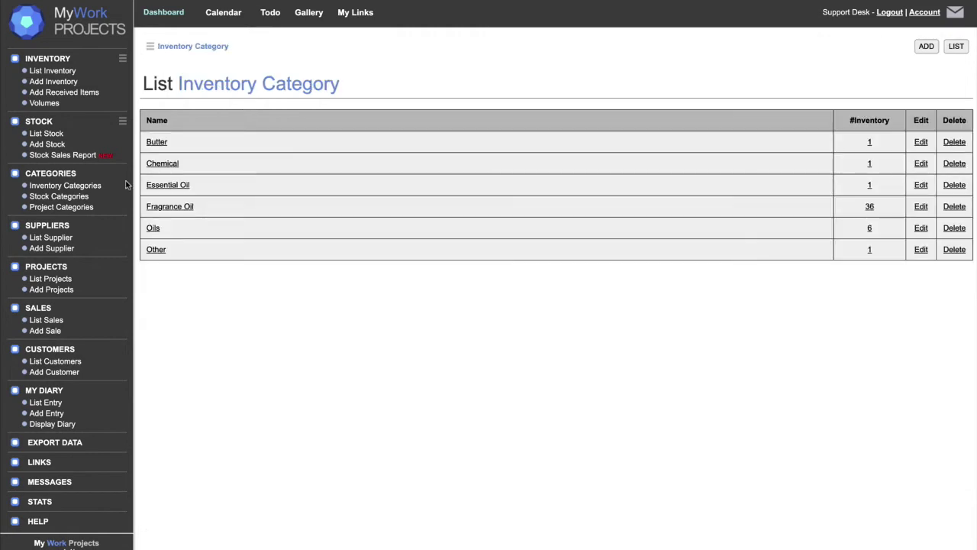
pyautogui.click(80, 196)
pyautogui.click(82, 208)
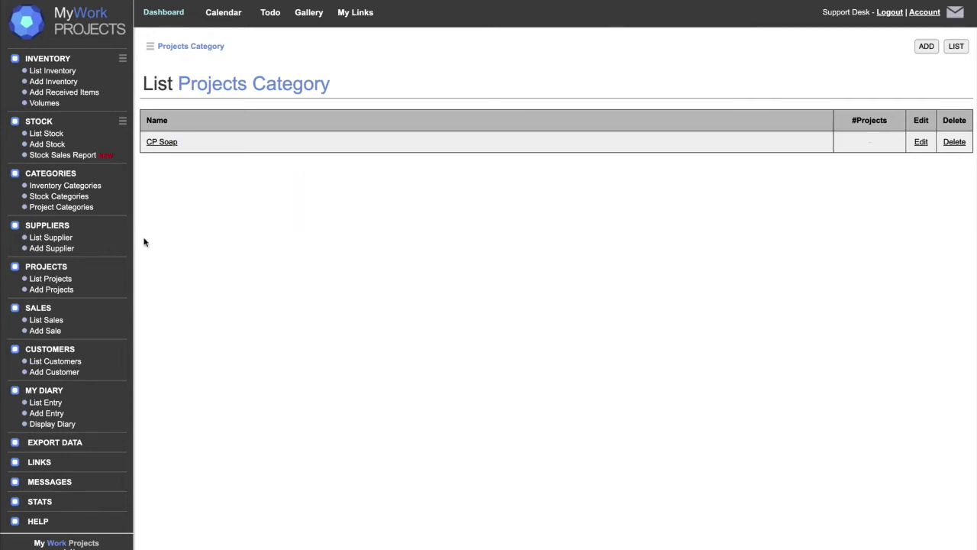
pyautogui.click(60, 238)
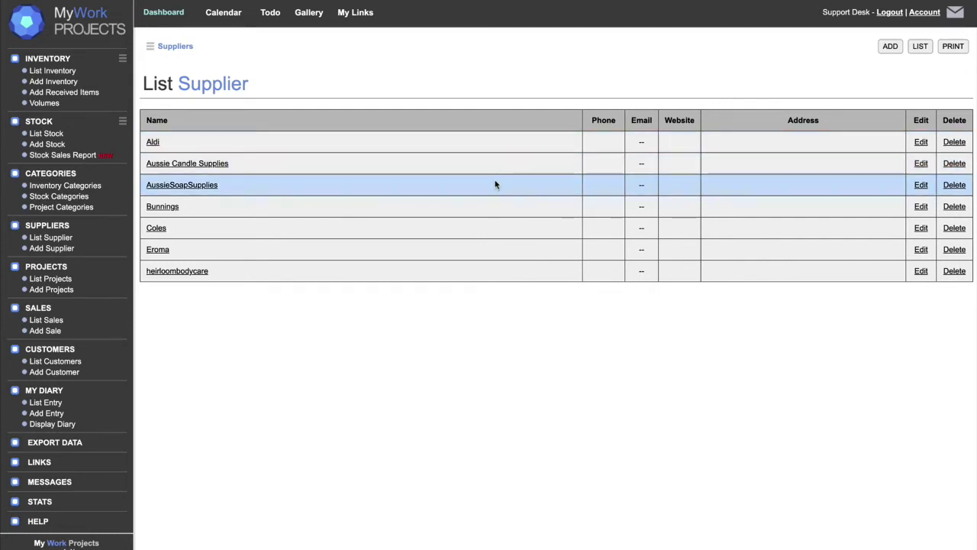
pyautogui.click(462, 186)
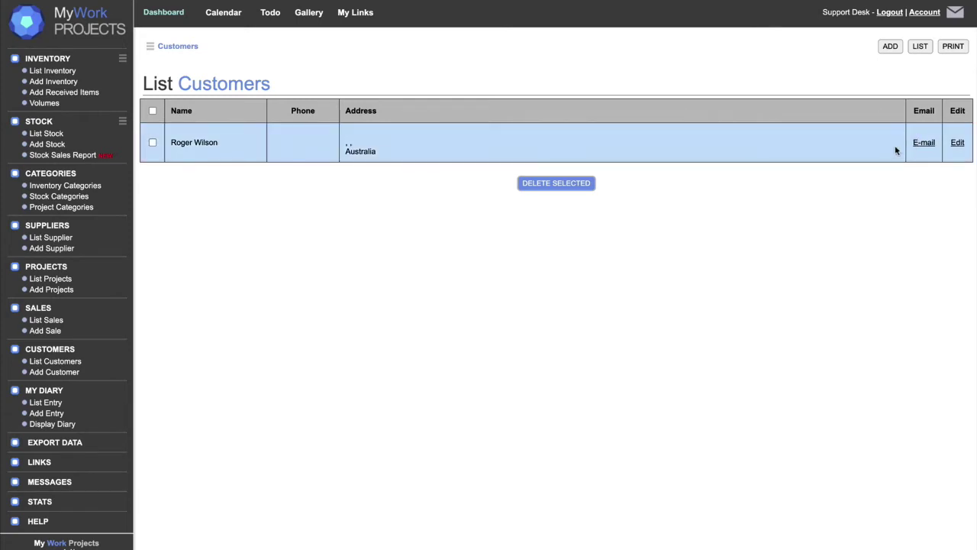
# Open the listed customer's record for editing and examine the option for emailing an invoice after a sales order
pyautogui.click(957, 143)
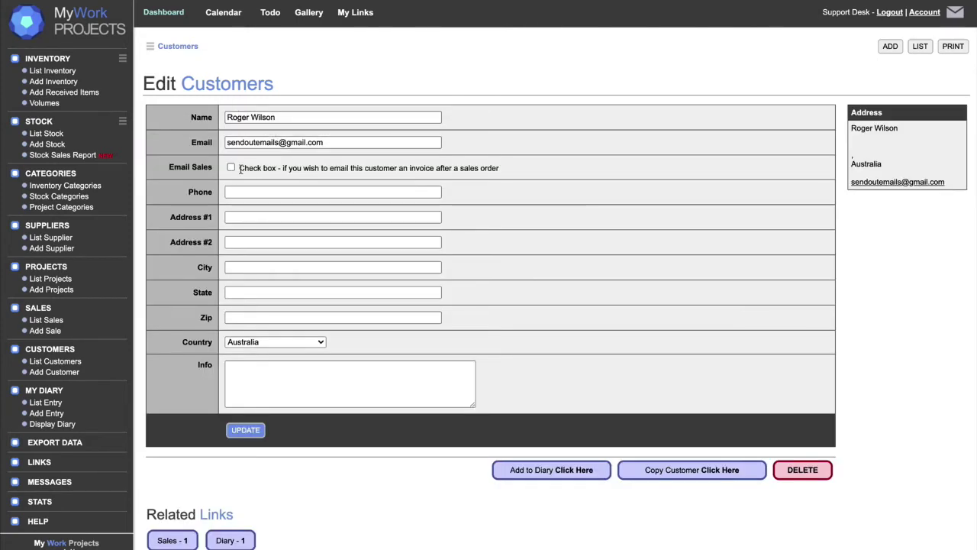
pyautogui.moveTo(238, 168); pyautogui.dragTo(515, 177)
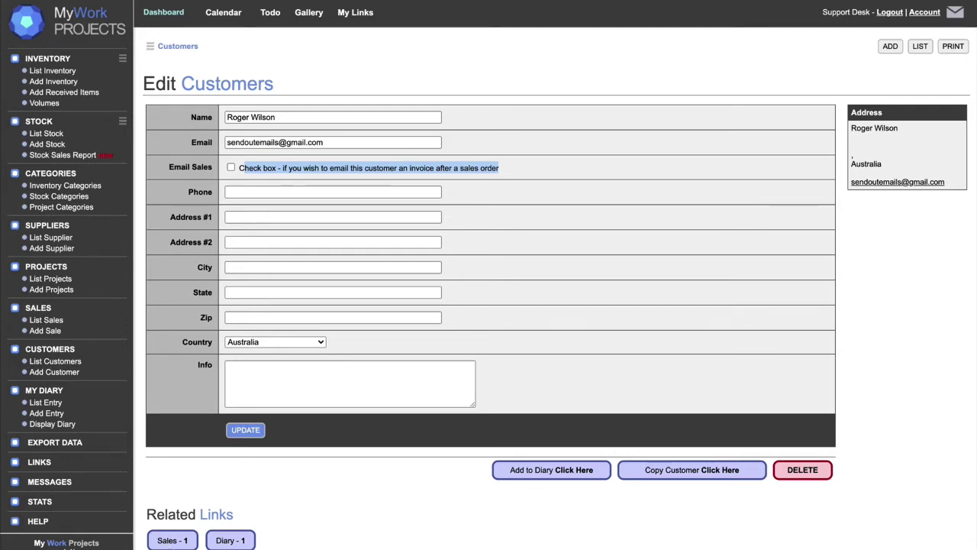
pyautogui.click(255, 205)
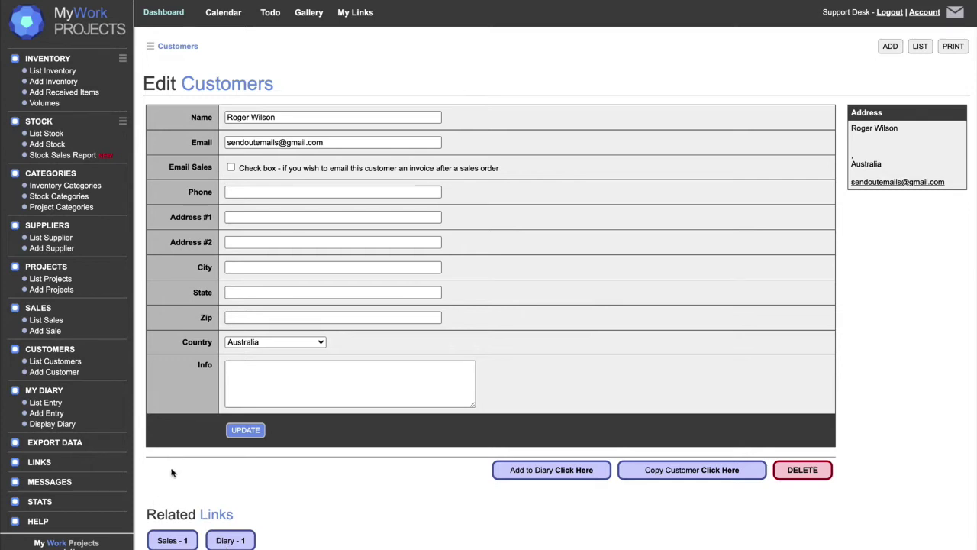
# Open the diary list and examine the new diary entry form, including its text and project fields
pyautogui.click(231, 540)
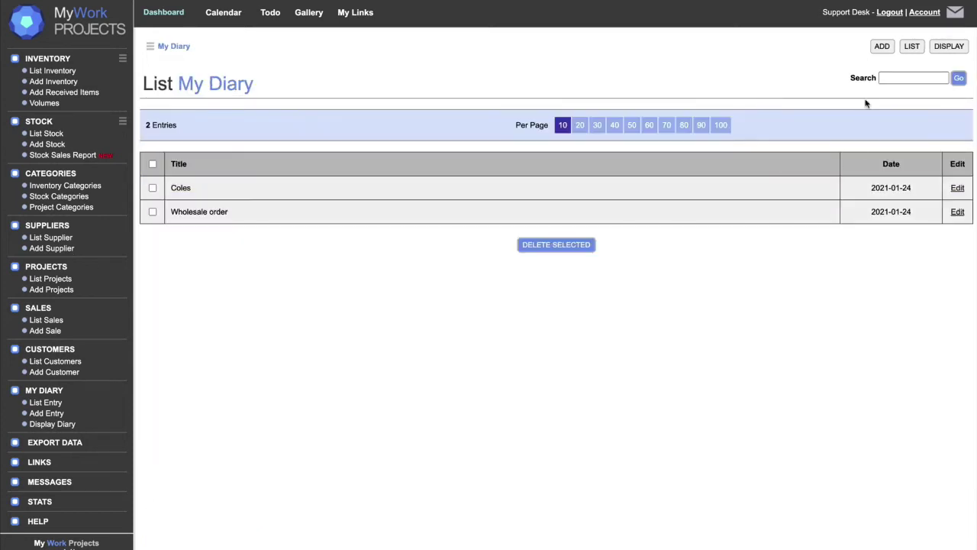
pyautogui.click(881, 45)
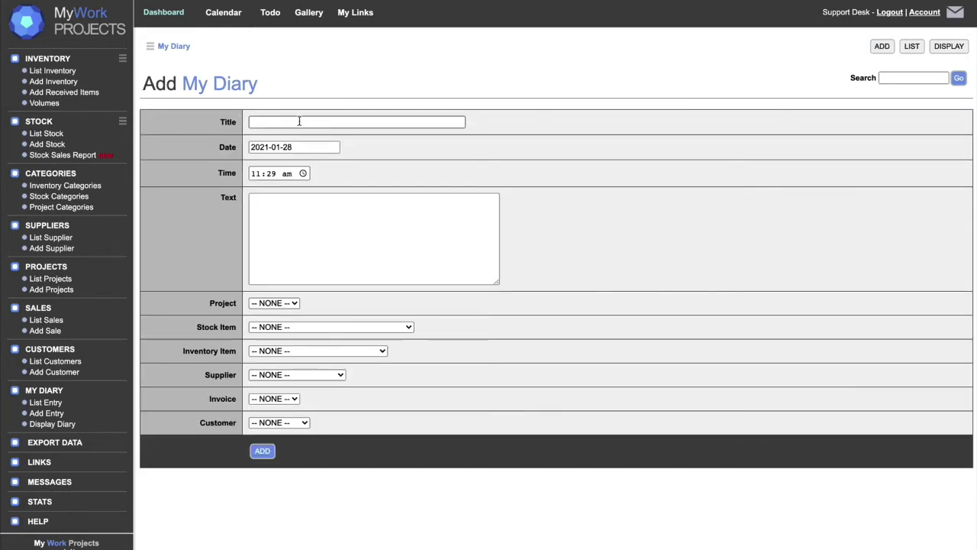
pyautogui.click(365, 231)
pyautogui.click(312, 305)
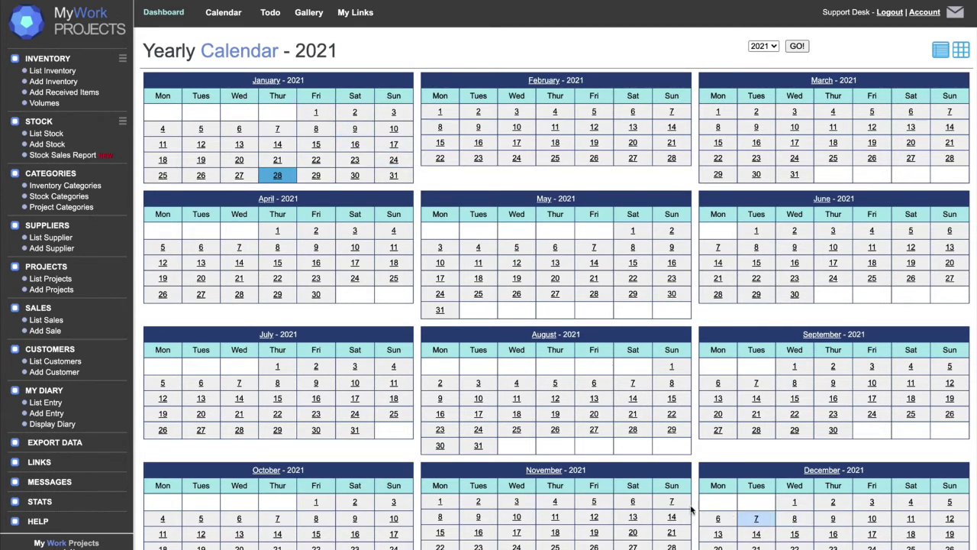
# Open January 2021 from the yearly calendar, review its daily records and open the sales on day 24
pyautogui.click(268, 83)
pyautogui.scroll(-1, 383, 254)
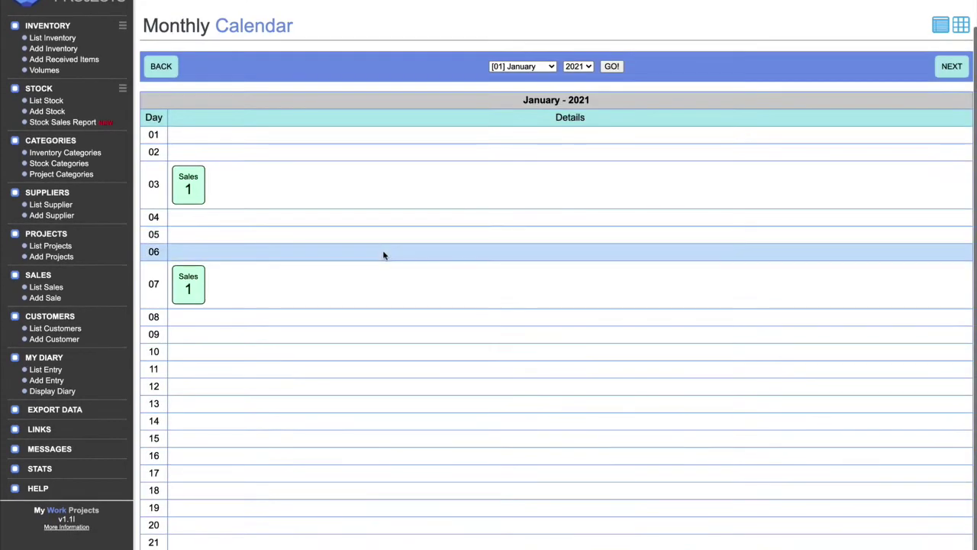
pyautogui.scroll(-2, 383, 255)
pyautogui.scroll(2, 383, 255)
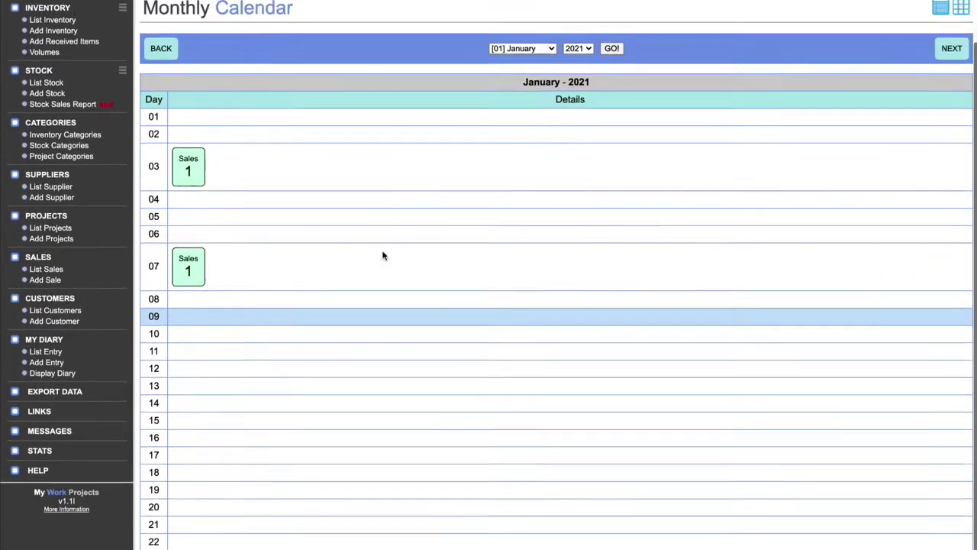
pyautogui.scroll(1, 383, 254)
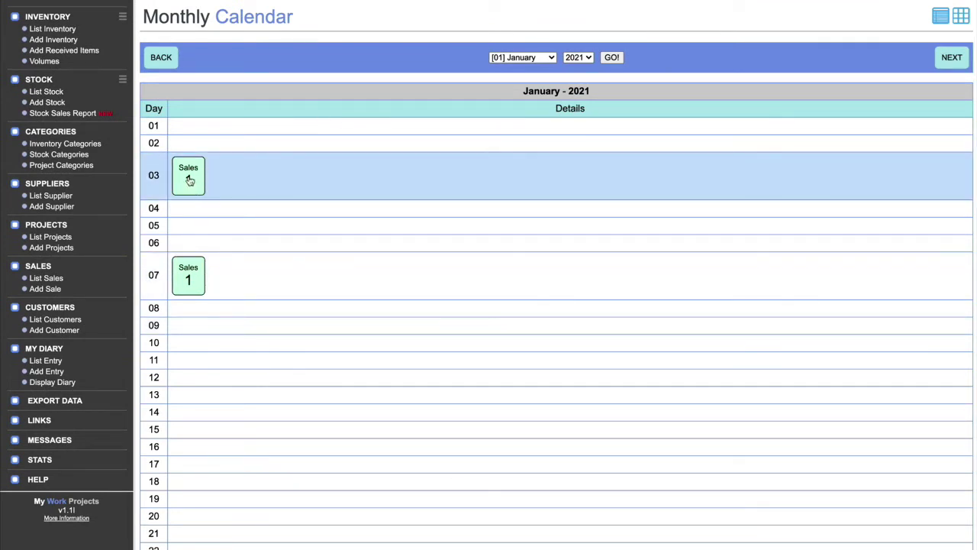
pyautogui.scroll(-2, 252, 489)
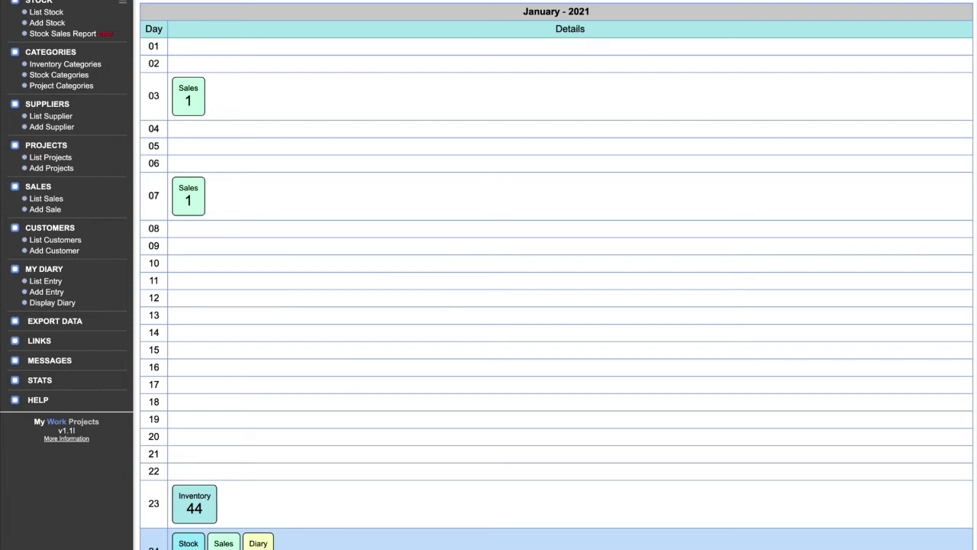
pyautogui.click(224, 542)
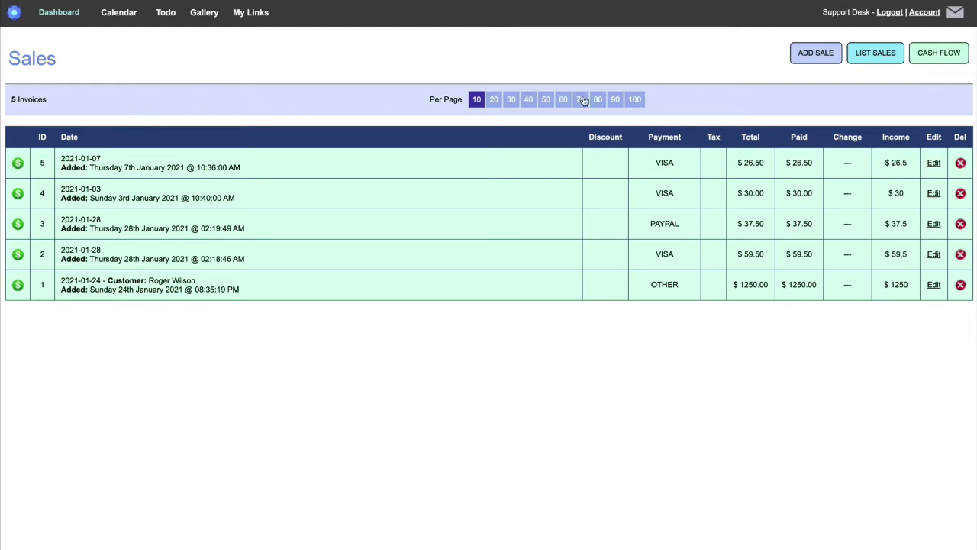
# Start a new sale and add two CP - Love Spell and two CP - Black Raspberry Vanilla soaps to the invoice
pyautogui.click(821, 53)
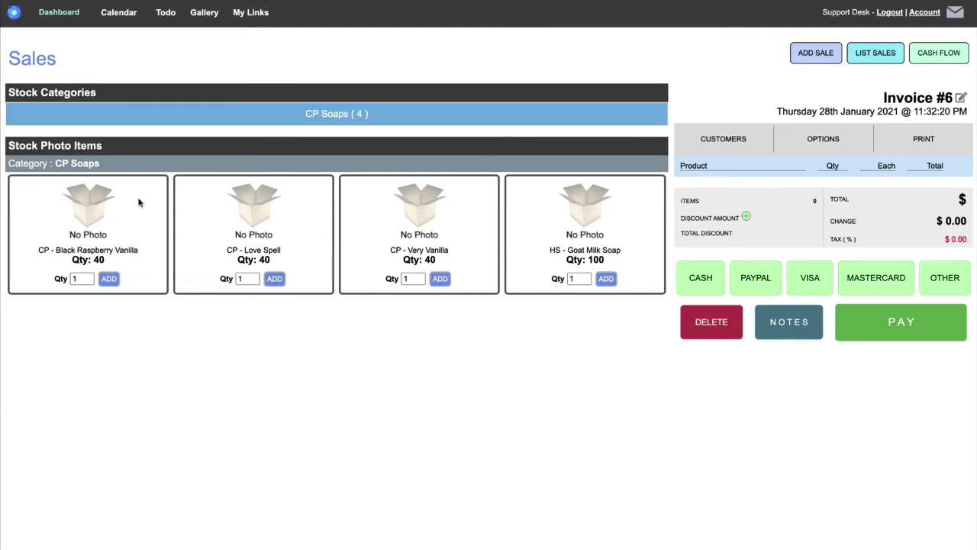
pyautogui.click(257, 214)
pyautogui.click(250, 209)
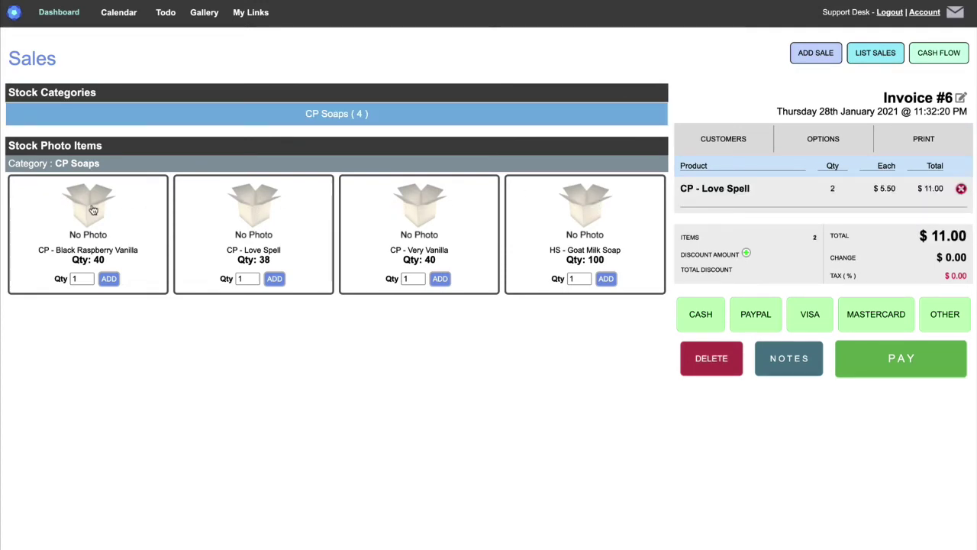
pyautogui.click(93, 211)
pyautogui.click(121, 211)
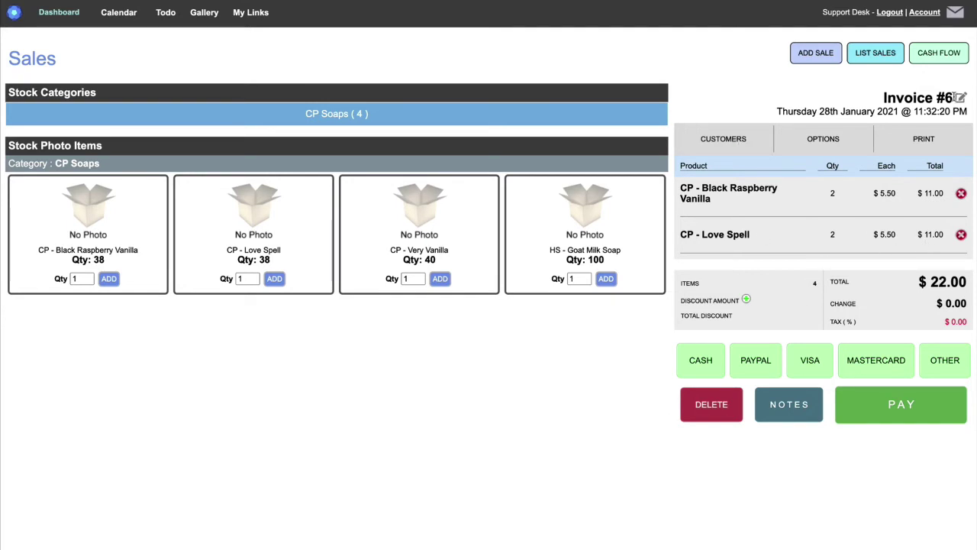
# Examine the new-customer fields and the invoice email option, and assign the existing customer to the invoice
pyautogui.click(737, 141)
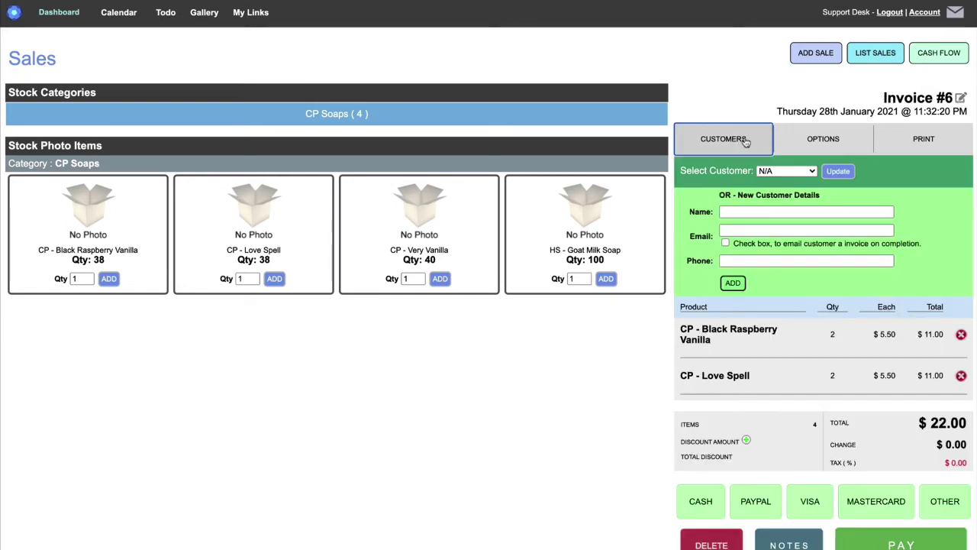
pyautogui.click(793, 172)
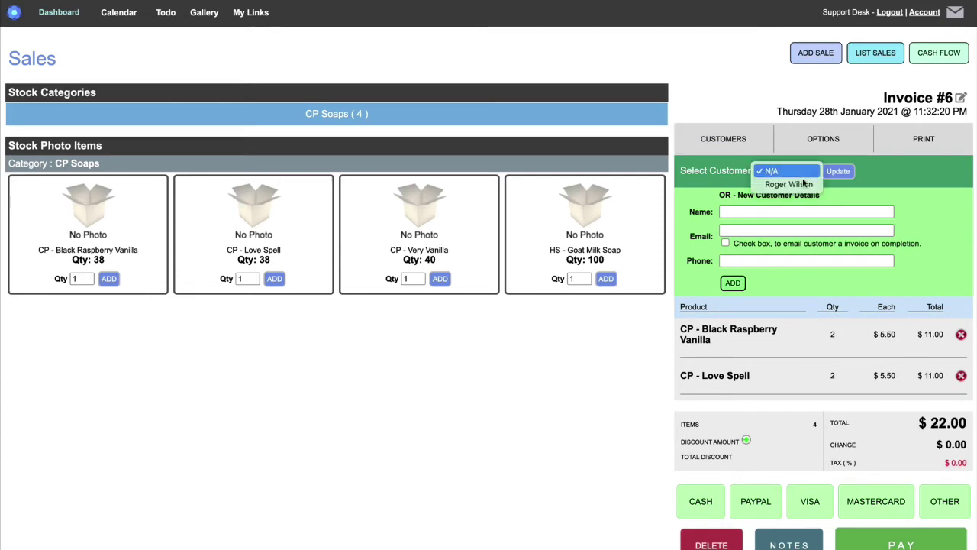
pyautogui.click(793, 172)
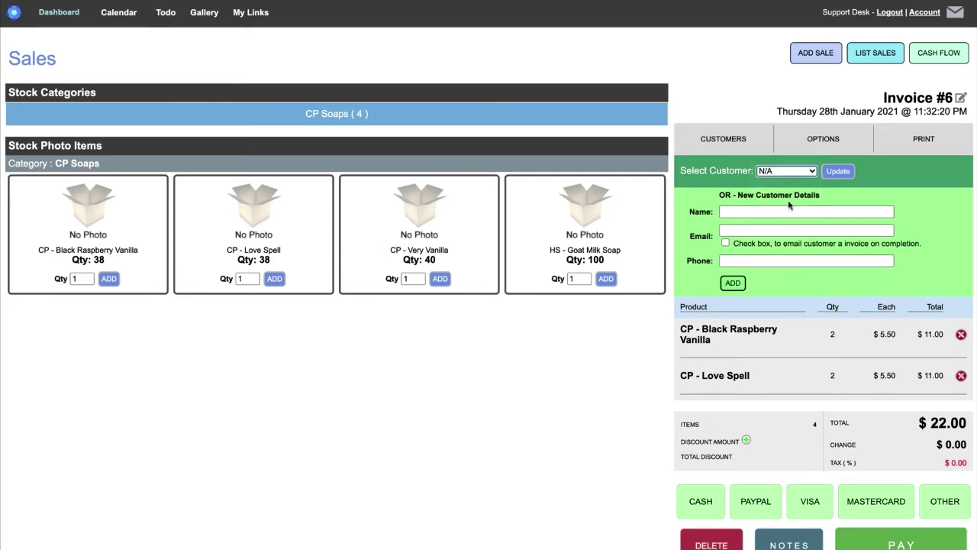
pyautogui.moveTo(731, 243); pyautogui.dragTo(919, 243)
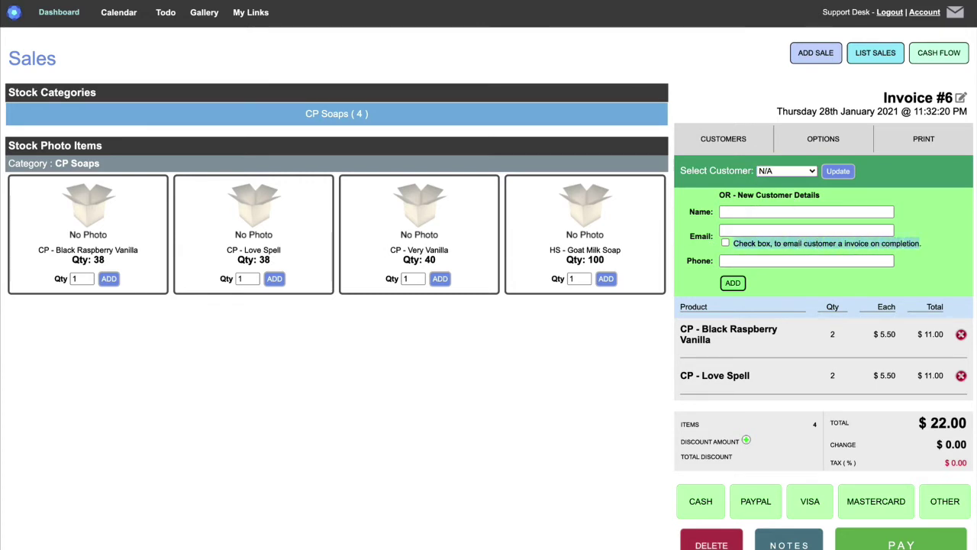
pyautogui.click(941, 243)
pyautogui.click(809, 171)
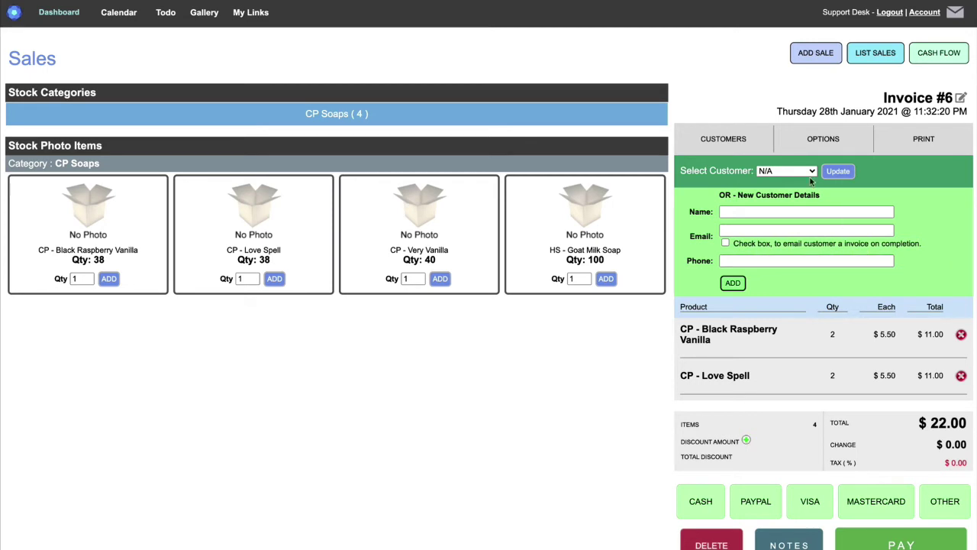
pyautogui.click(810, 178)
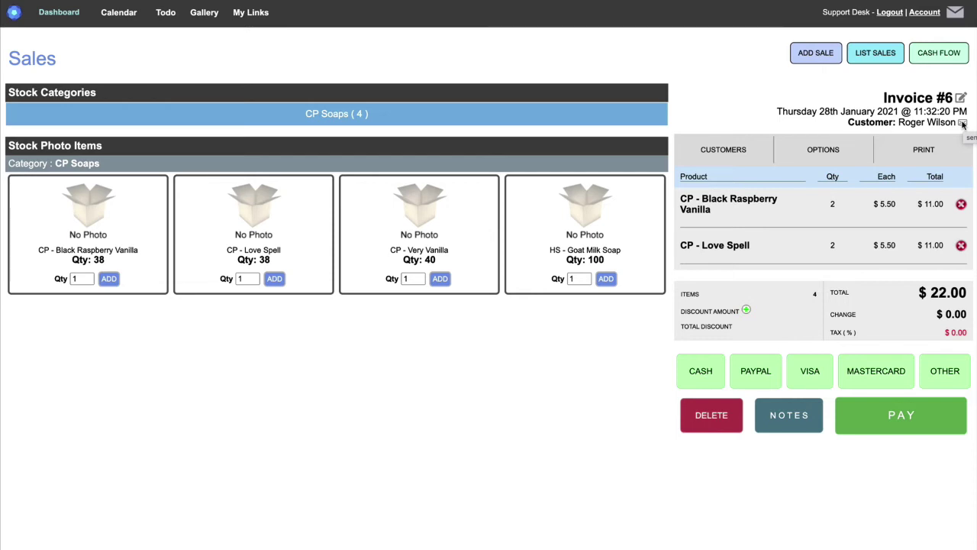
# Apply a 10 percent discount to the invoice
pyautogui.click(748, 311)
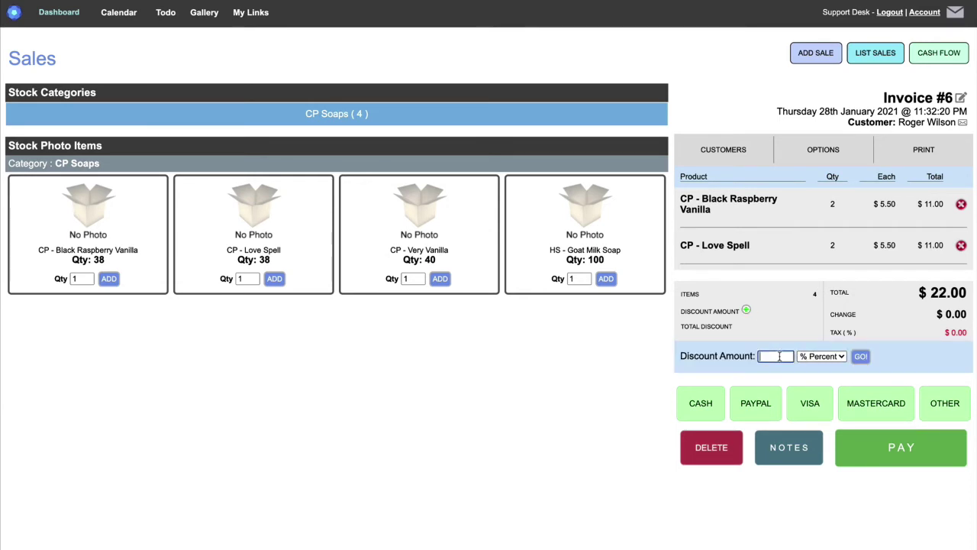
pyautogui.click(828, 357)
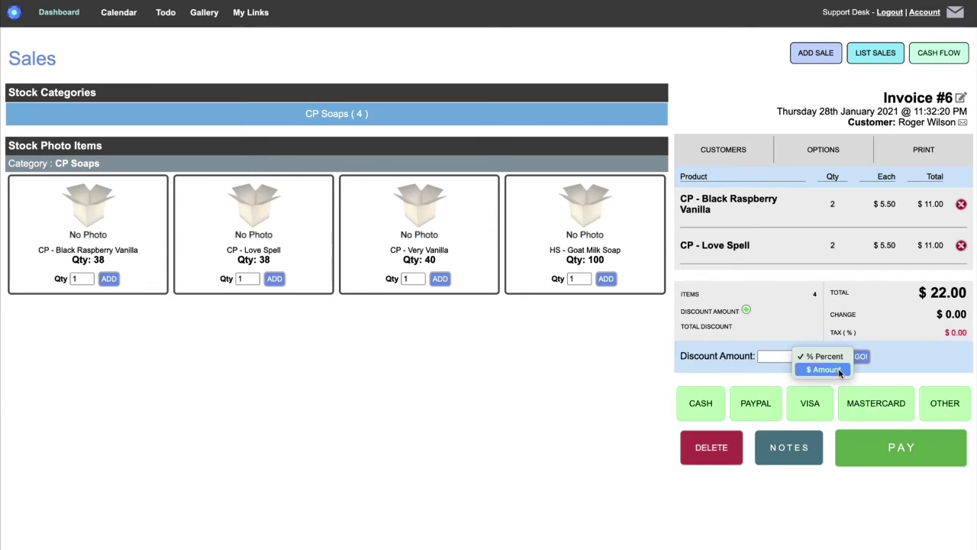
pyautogui.click(776, 356)
pyautogui.write('10')
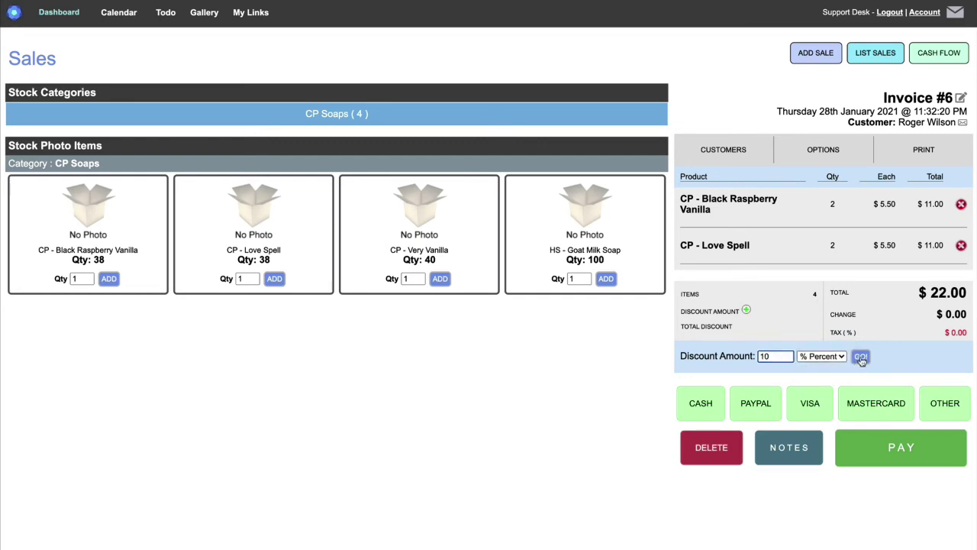
pyautogui.click(859, 358)
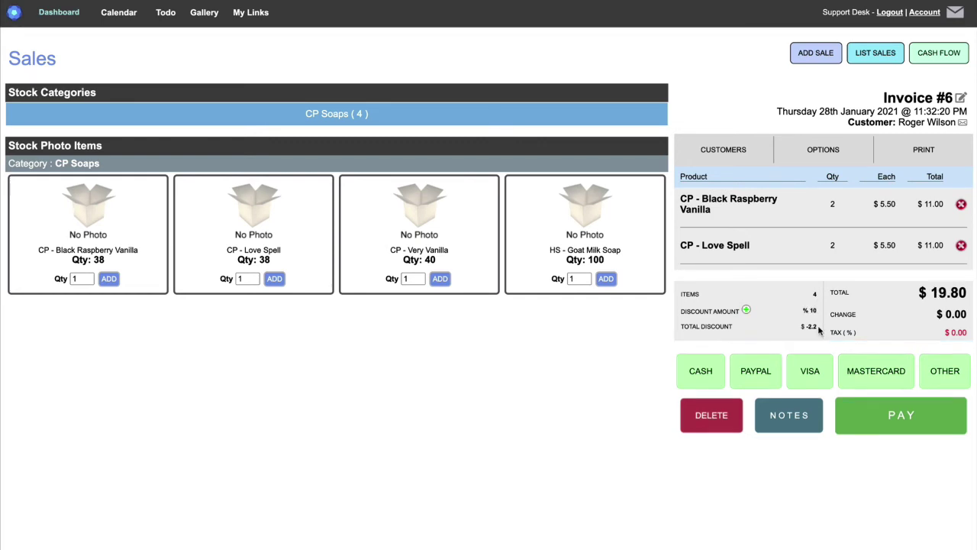
# Record a 30.00 cash payment on the invoice and check the change due
pyautogui.click(926, 292)
pyautogui.tripleClick(872, 332)
pyautogui.click(702, 371)
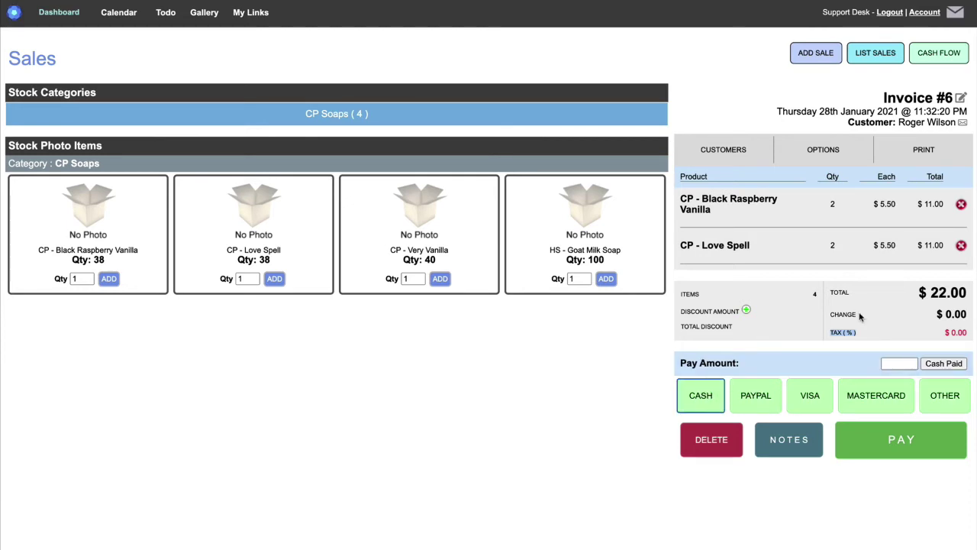
pyautogui.click(904, 364)
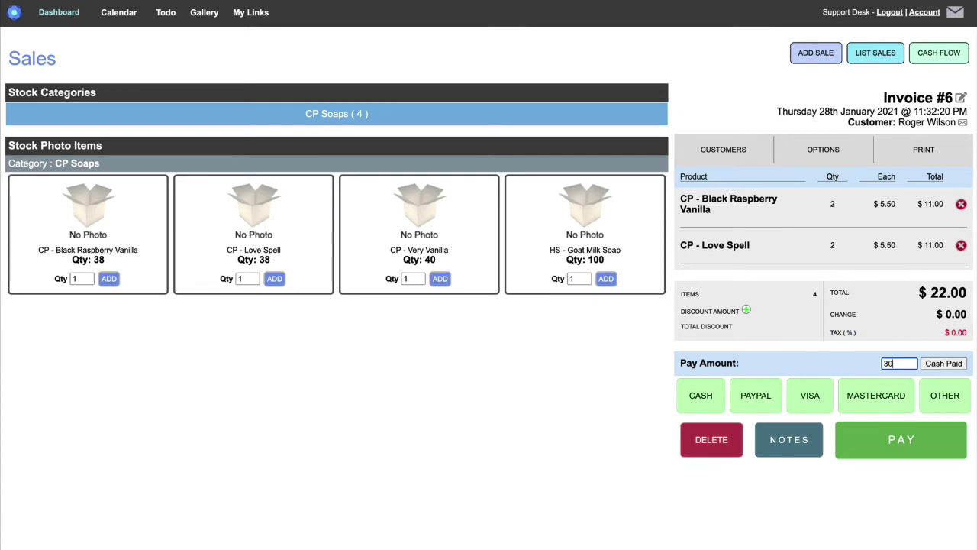
pyautogui.write('30.00')
pyautogui.click(941, 363)
pyautogui.moveTo(937, 314); pyautogui.dragTo(964, 313)
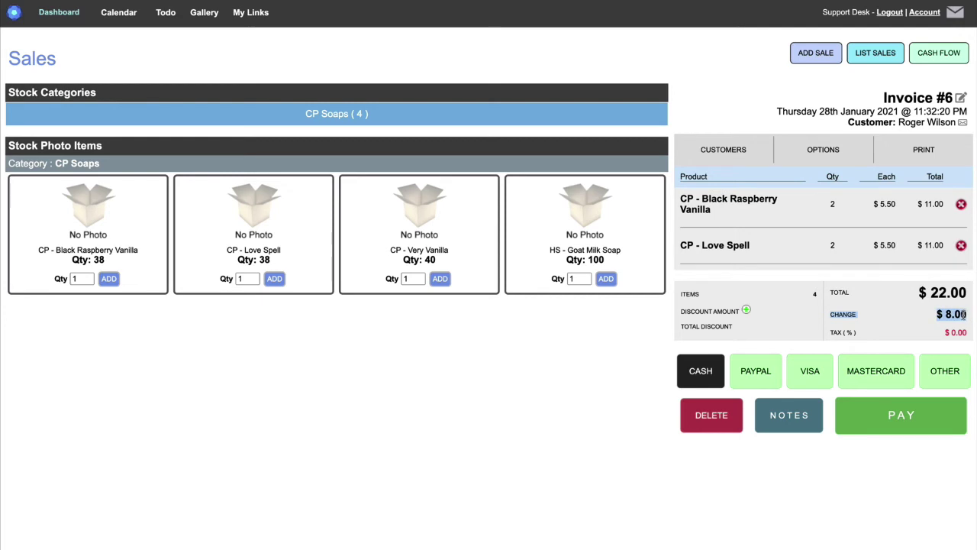
# Set the invoice's payment method to Visa and save a short personal note about who was here
pyautogui.click(809, 376)
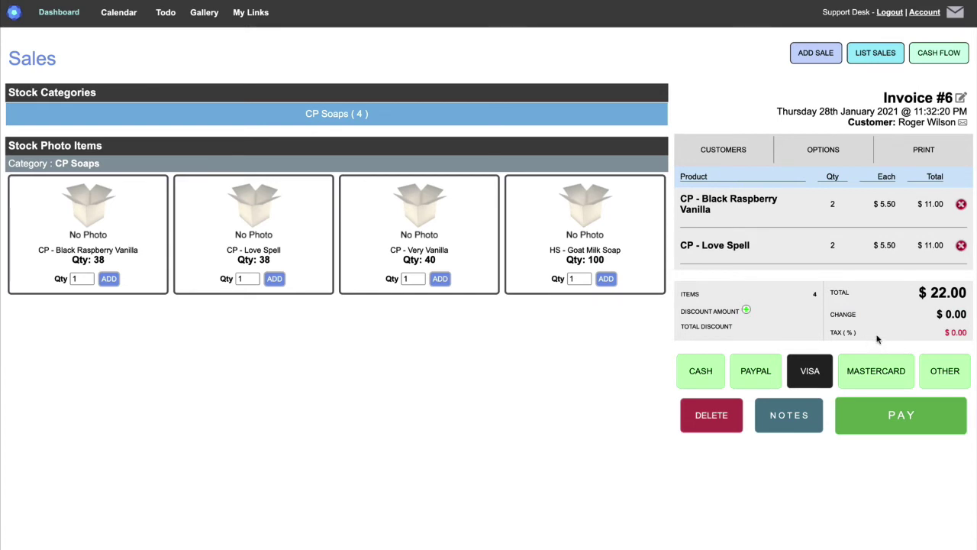
pyautogui.click(803, 424)
pyautogui.click(777, 495)
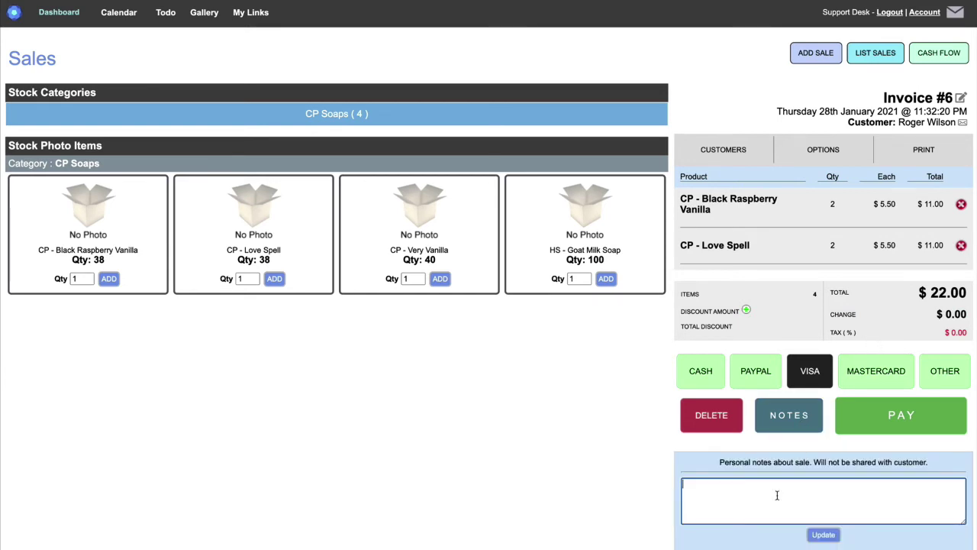
pyautogui.write('dean was here')
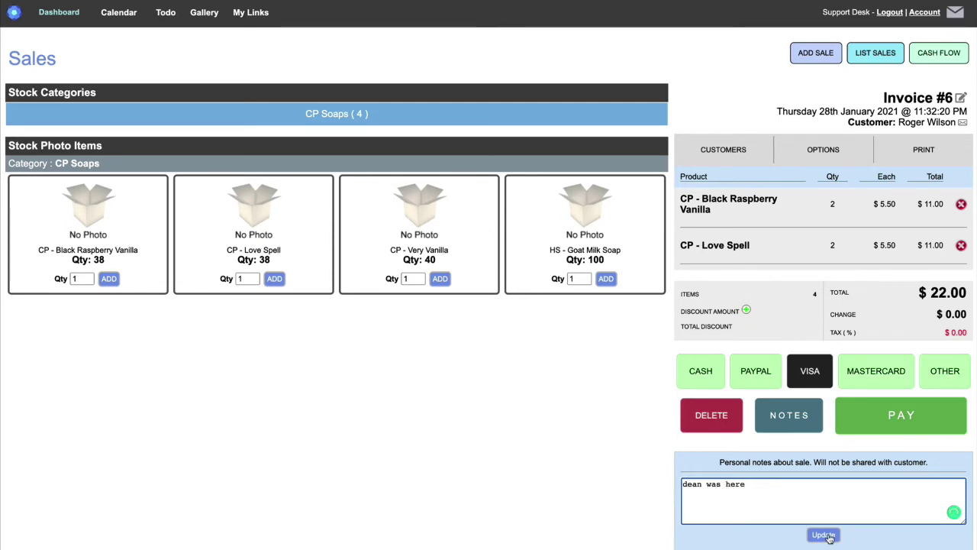
pyautogui.click(824, 534)
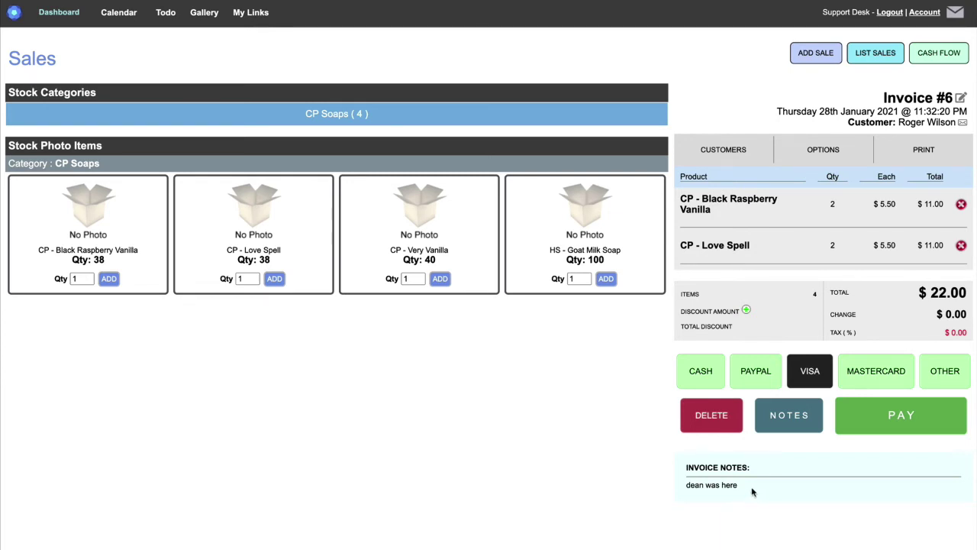
# Look at the option for emptying the invoice, and complete the sale by marking it as paid
pyautogui.click(821, 153)
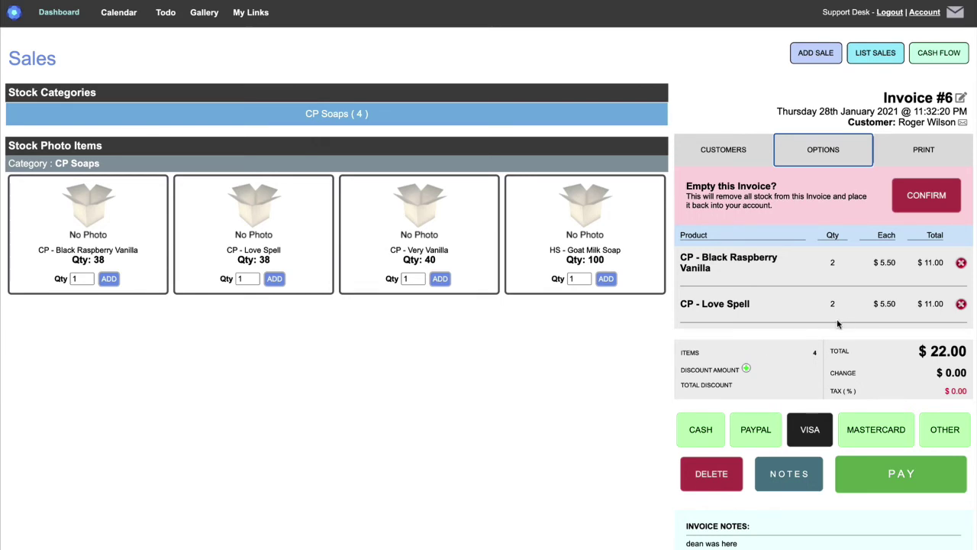
pyautogui.click(914, 200)
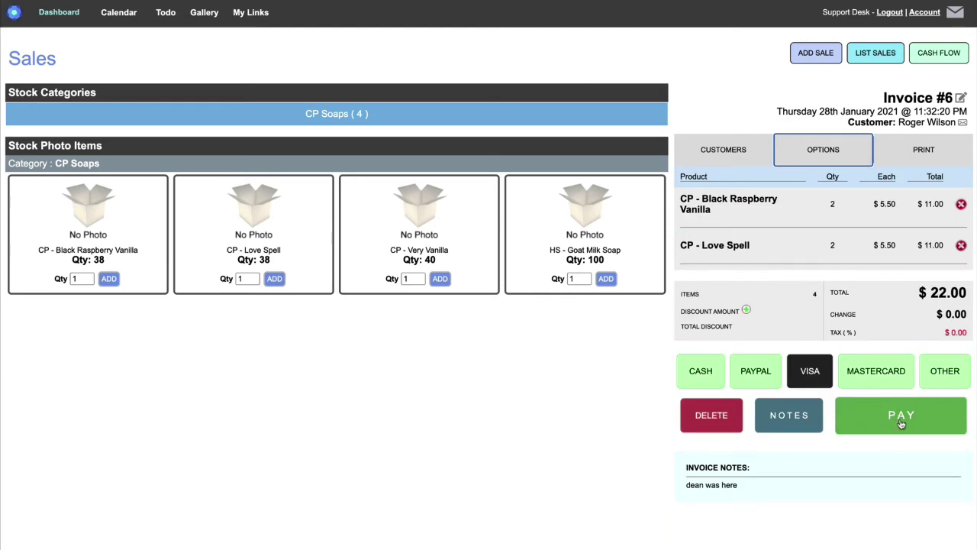
pyautogui.click(901, 423)
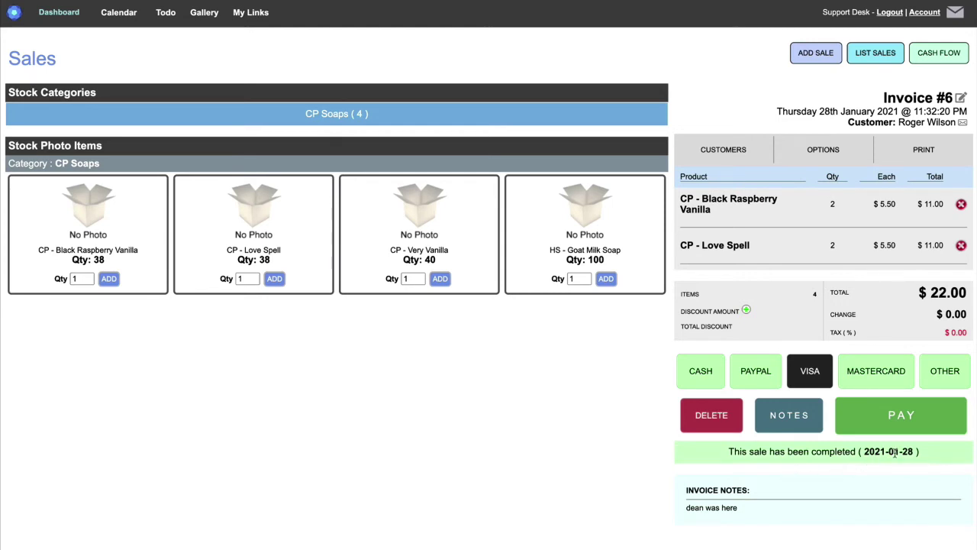
# Review the 2021 cash flow by month and examine January's detailed sales statistics
pyautogui.click(938, 58)
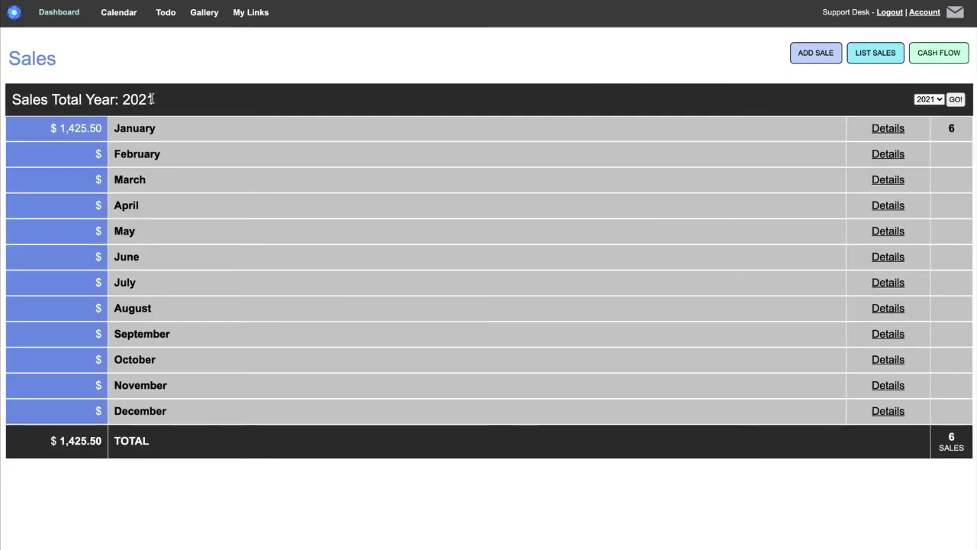
pyautogui.moveTo(154, 99); pyautogui.dragTo(122, 99)
pyautogui.moveTo(60, 128); pyautogui.dragTo(105, 128)
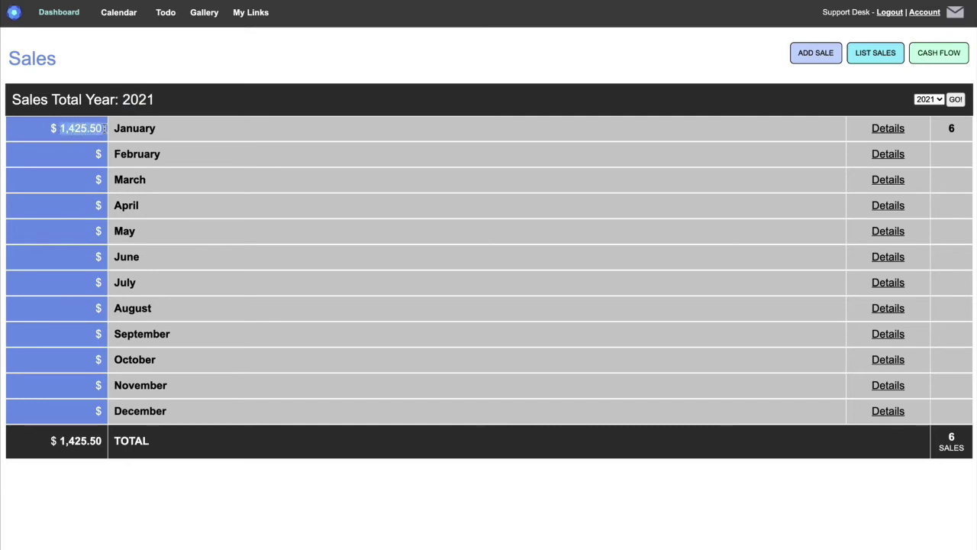
pyautogui.doubleClick(175, 130)
pyautogui.click(954, 125)
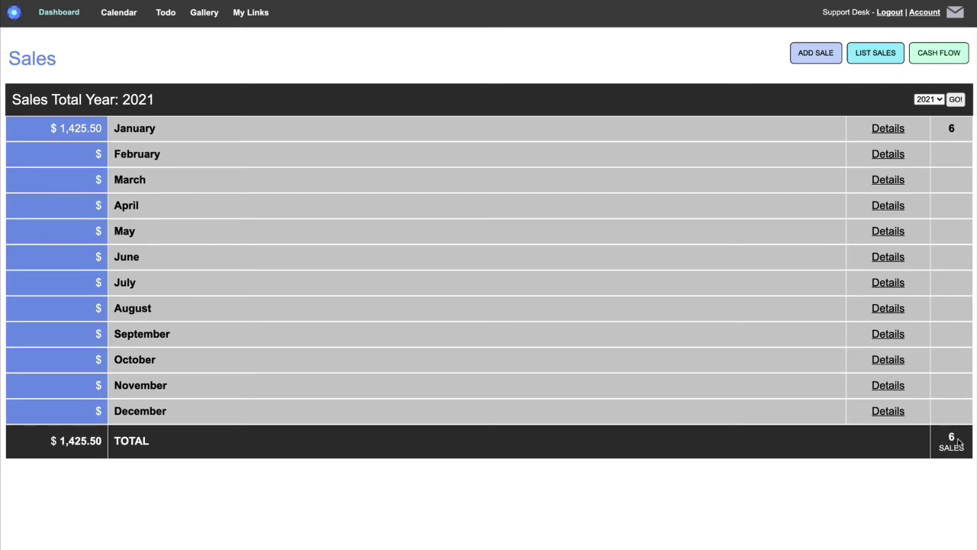
pyautogui.click(885, 130)
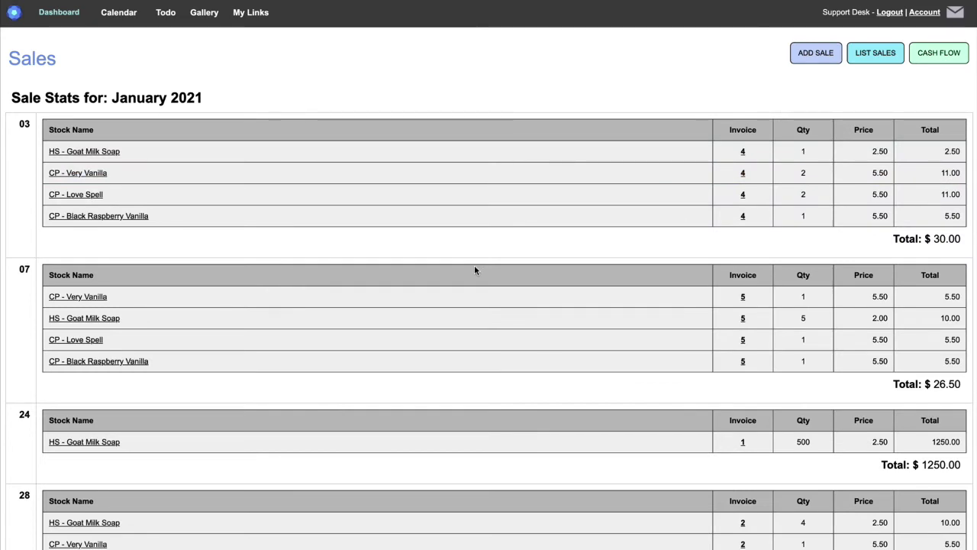
pyautogui.scroll(-1, 471, 312)
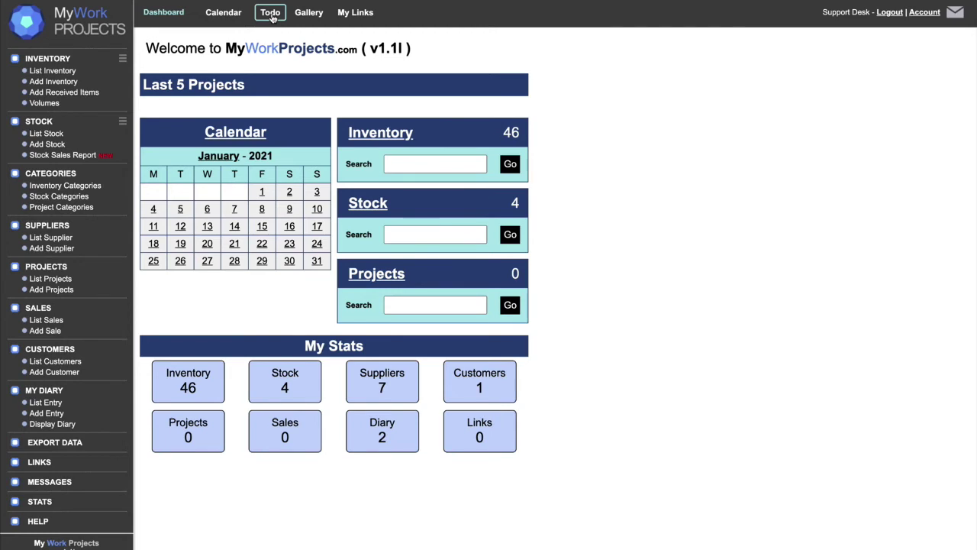
# Add a to-do task named "more coding" with the color Orange
pyautogui.click(271, 13)
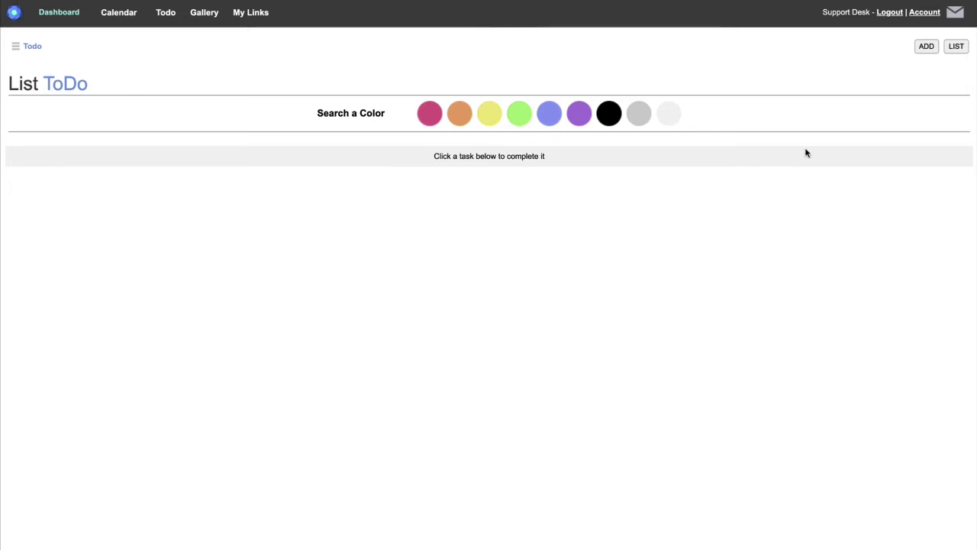
pyautogui.click(926, 46)
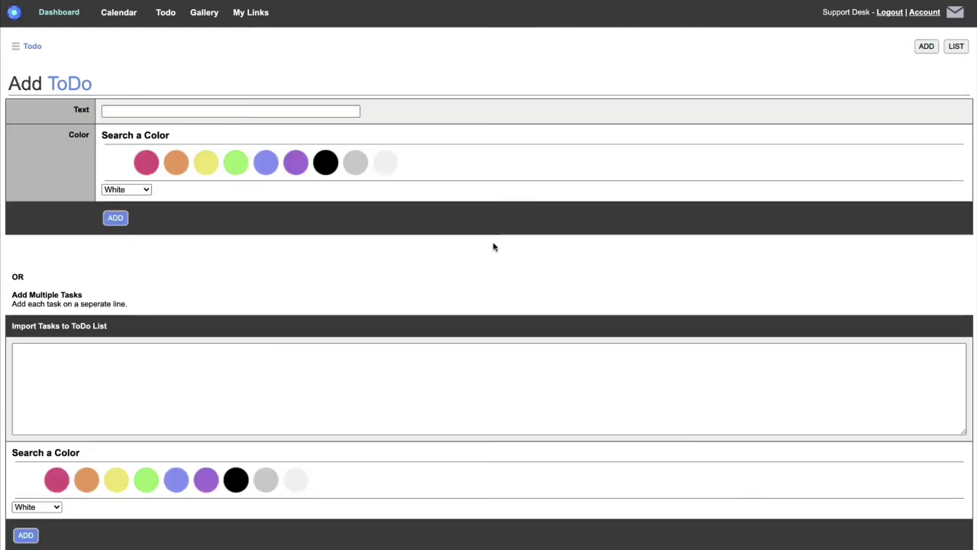
pyautogui.click(144, 113)
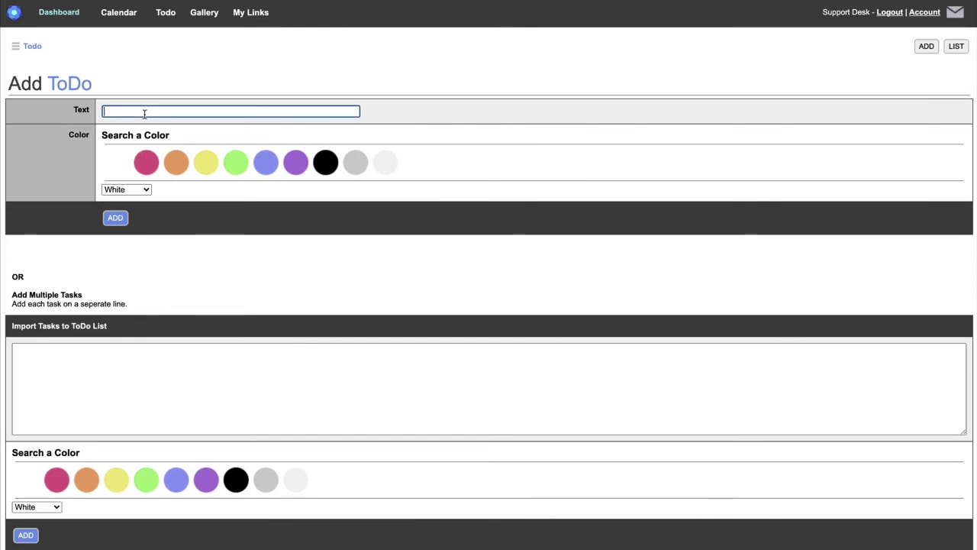
pyautogui.write('more coding')
pyautogui.click(147, 188)
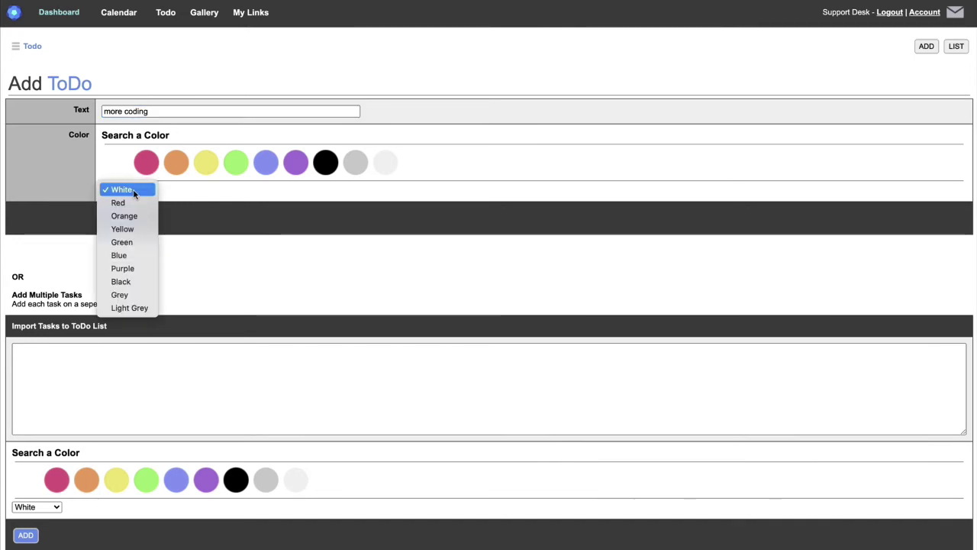
pyautogui.click(136, 220)
pyautogui.click(127, 218)
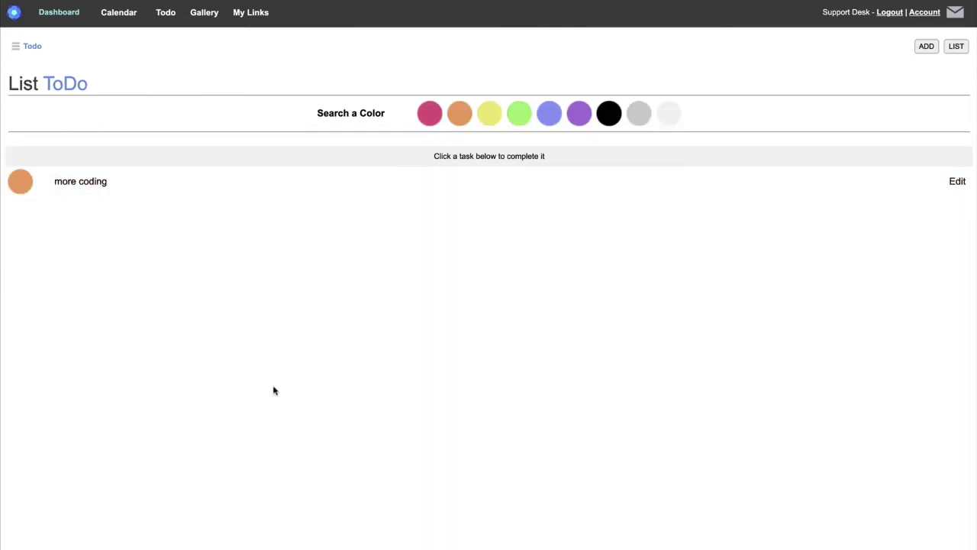
# Mark the "more coding" task as completed and delete all completed tasks
pyautogui.click(107, 188)
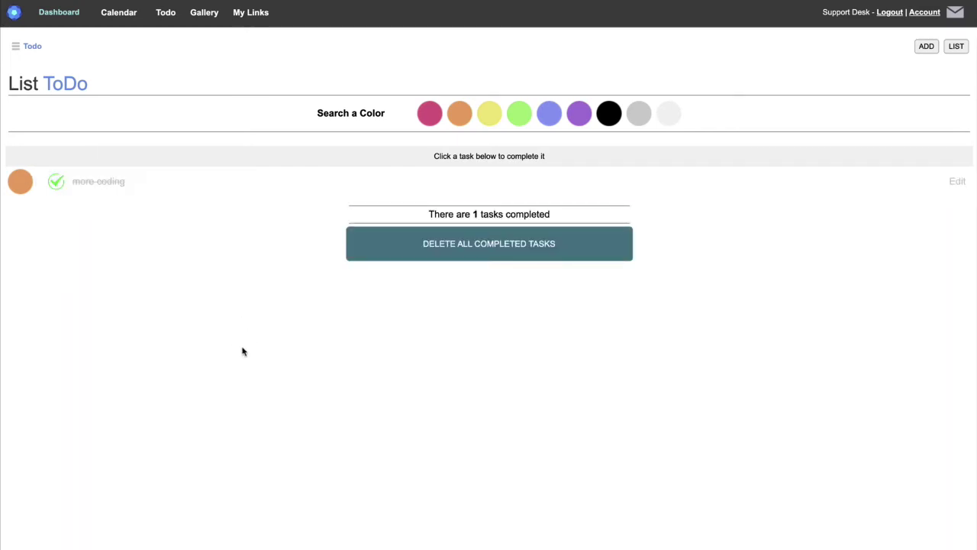
pyautogui.click(493, 246)
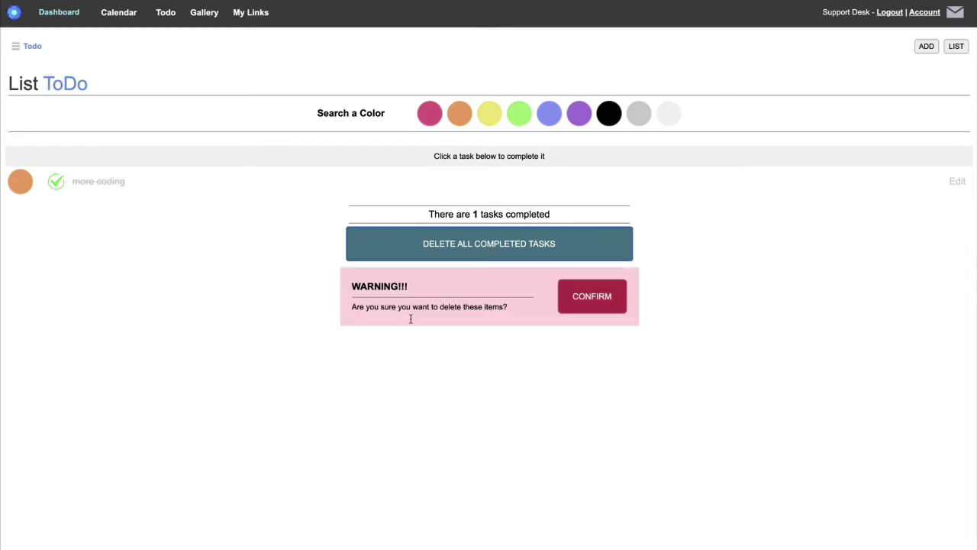
pyautogui.click(590, 303)
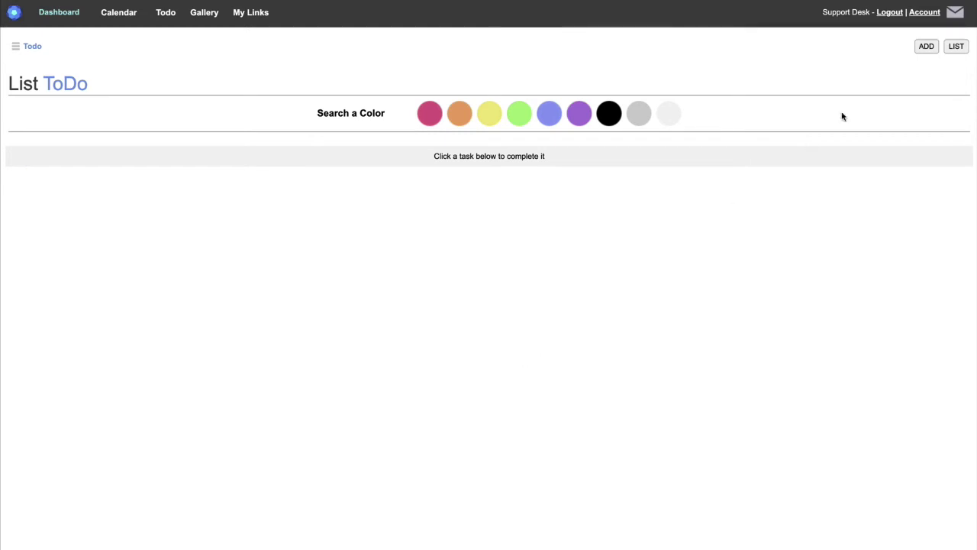
# Import nine to-do tasks named 1 through 9, one per line, with a shared color other than White
pyautogui.click(926, 45)
pyautogui.click(100, 396)
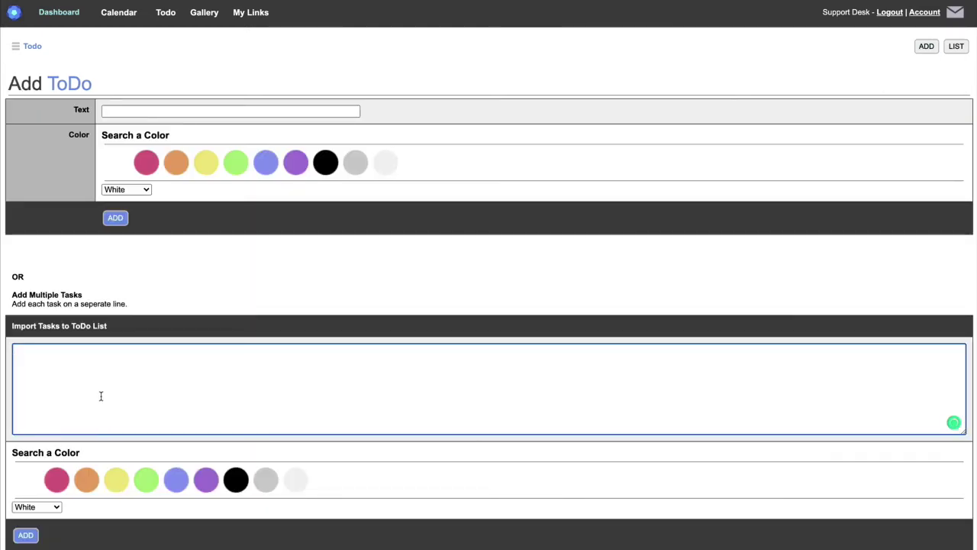
pyautogui.write('1 2 3 4 5')
pyautogui.write(' 6')
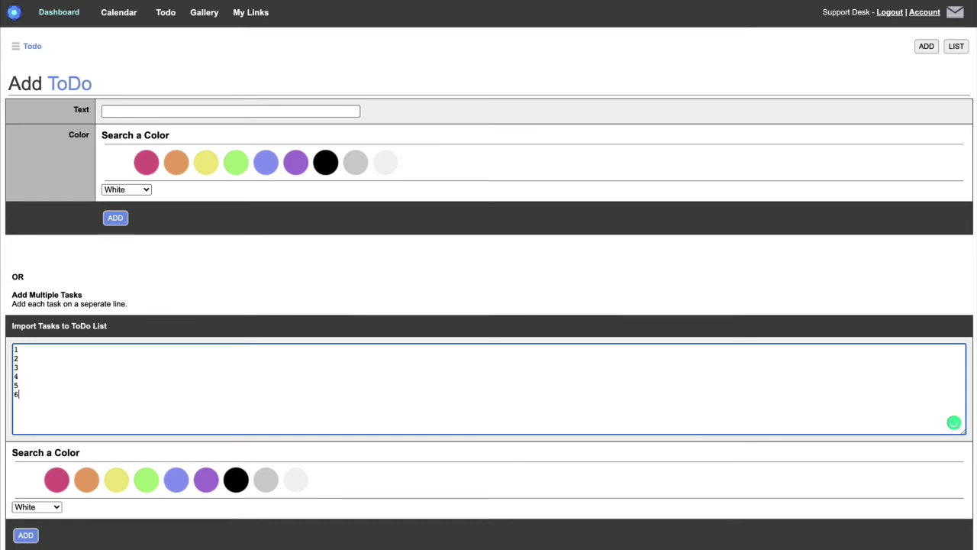
pyautogui.write(' 7 8 9')
pyautogui.click(37, 506)
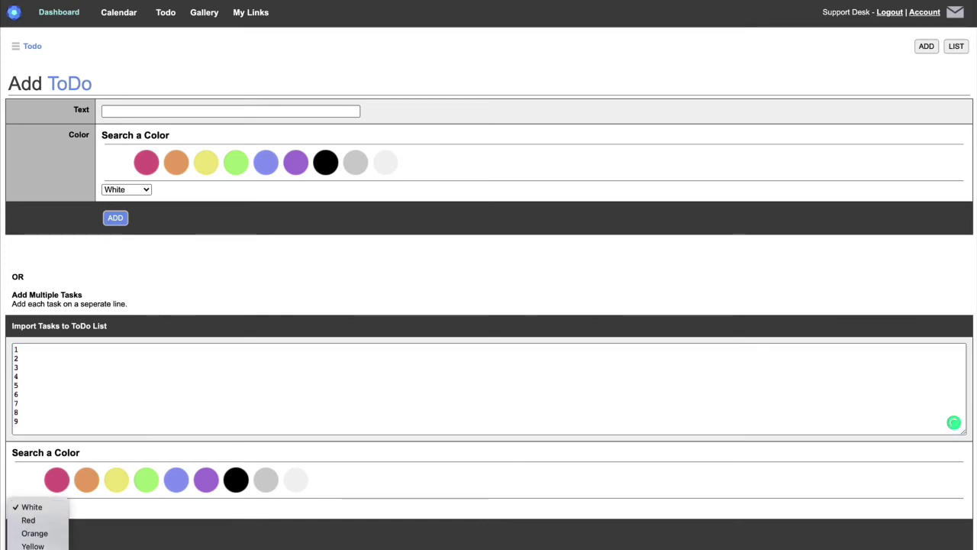
pyautogui.press('Down')
pyautogui.press('Down')
pyautogui.press('Down')
pyautogui.press('Down')
pyautogui.press('Down')
pyautogui.press('Down')
pyautogui.press('Return')
pyautogui.click(24, 535)
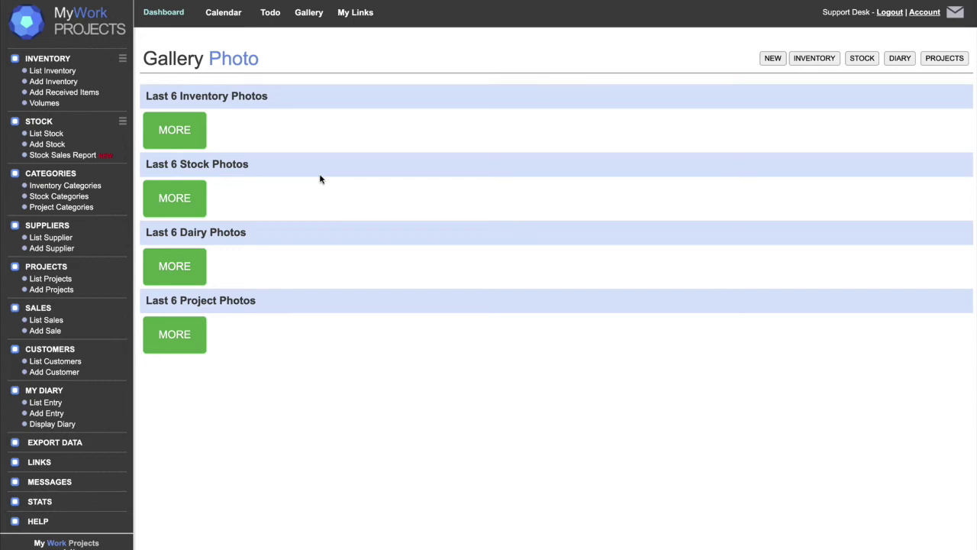
# Start a new project named "Love Spell CP Soap" in the CP Soap category
pyautogui.click(47, 279)
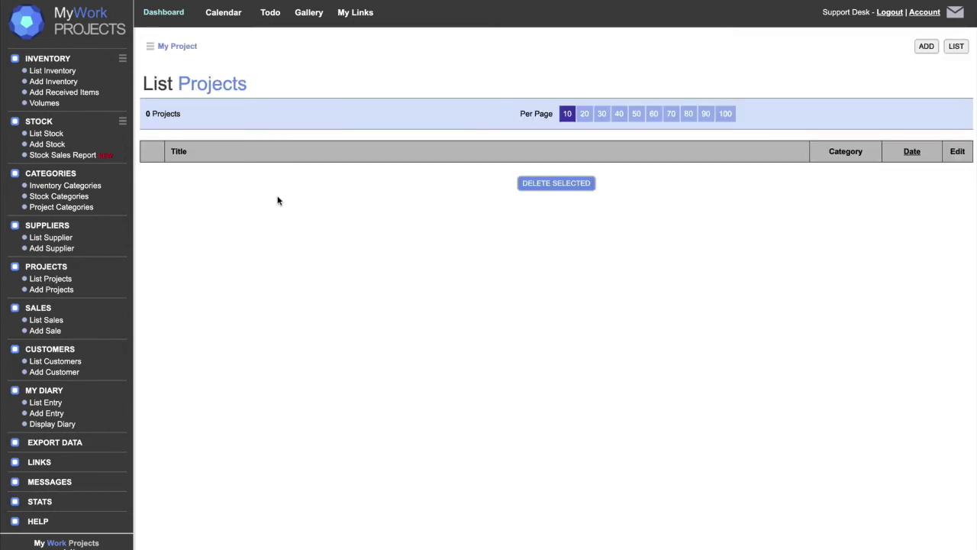
pyautogui.click(925, 46)
pyautogui.click(276, 122)
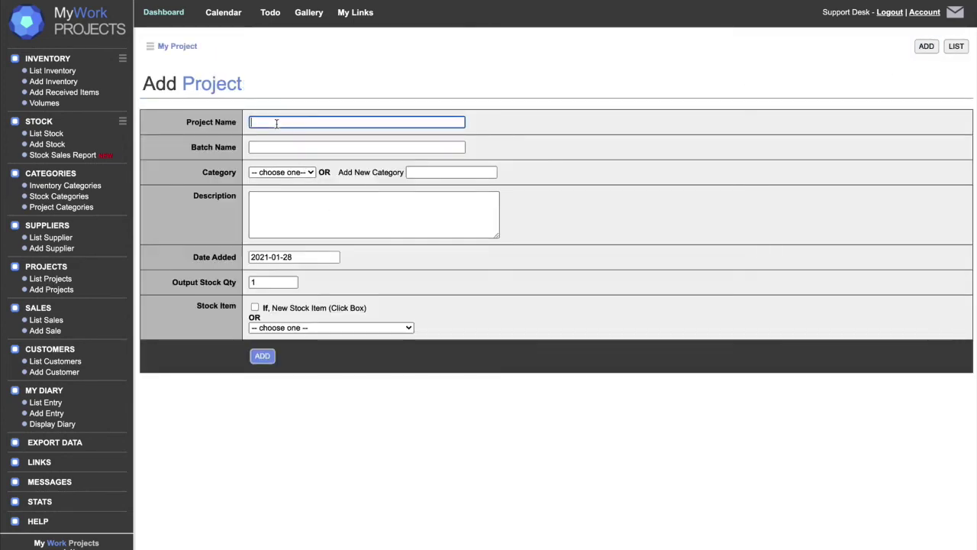
pyautogui.write('Love Spell CP Soap')
pyautogui.click(296, 174)
pyautogui.click(294, 183)
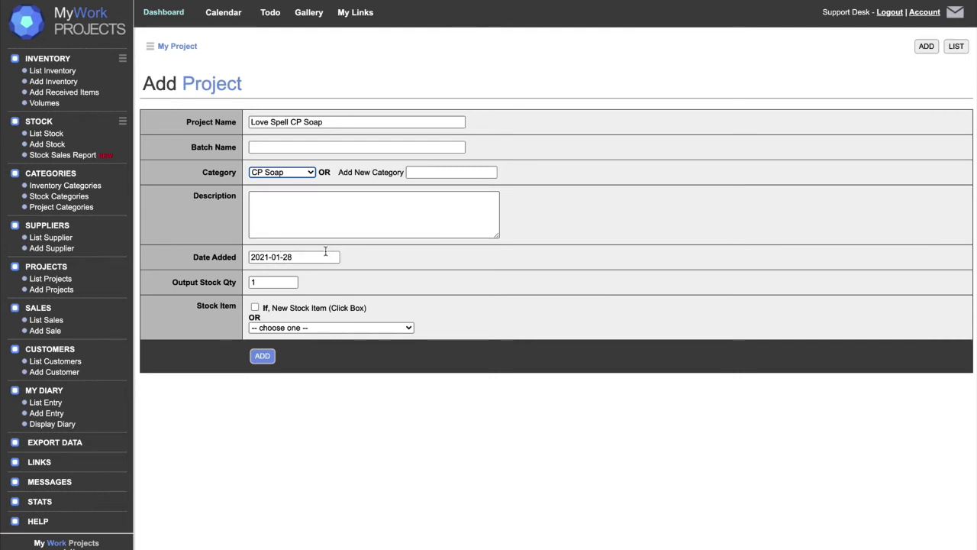
# Give the project batch name 12345 and an output stock quantity of 30, flag it as a new stock item, and add it
pyautogui.click(280, 279)
pyautogui.press('BackSpace')
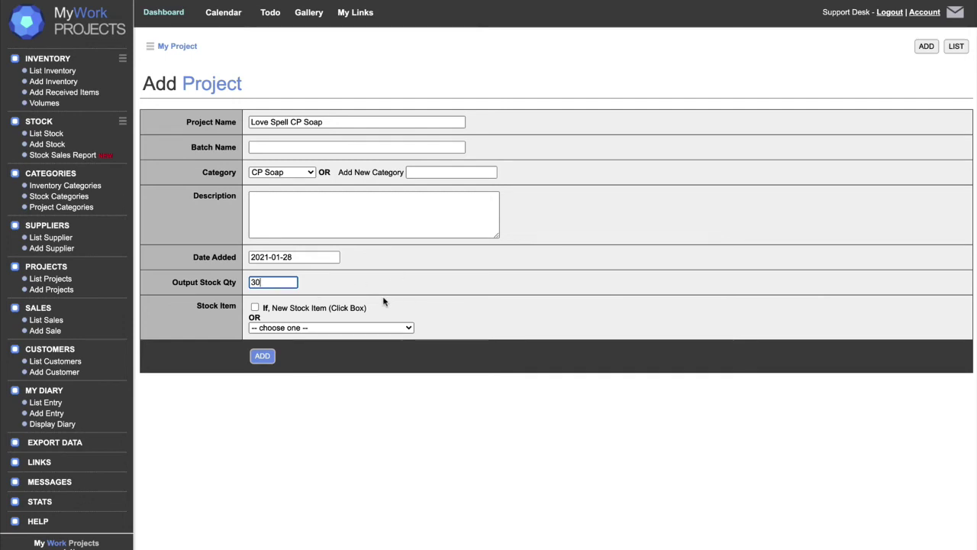
pyautogui.click(253, 312)
pyautogui.click(301, 328)
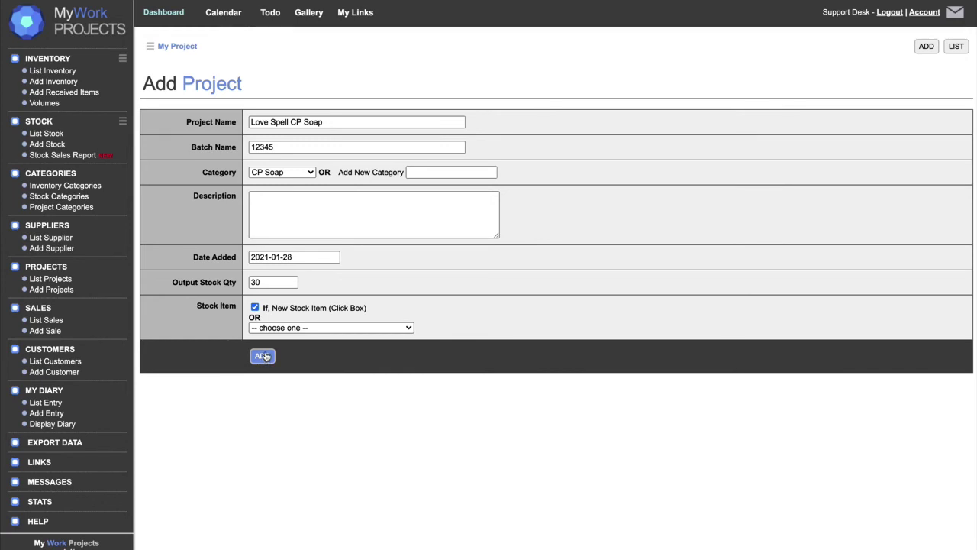
pyautogui.click(261, 123)
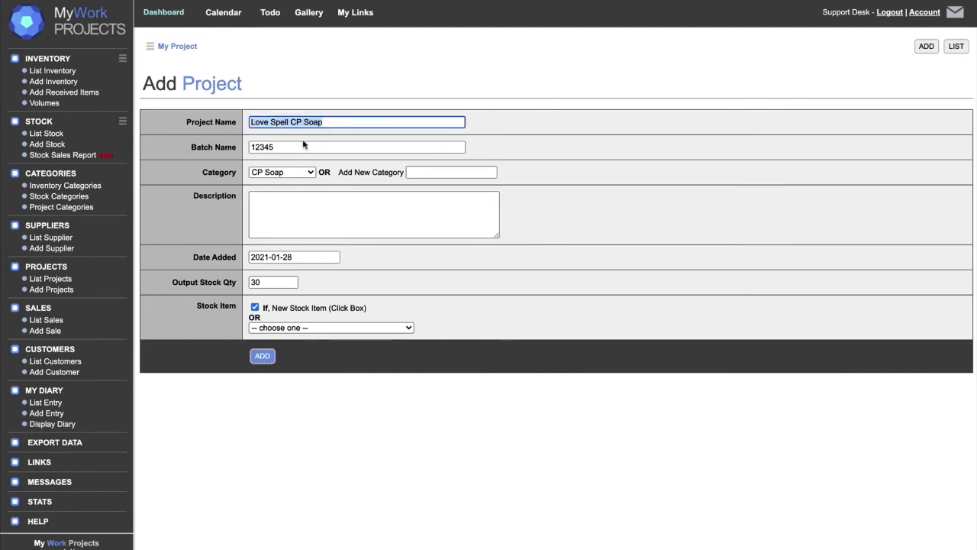
pyautogui.click(334, 145)
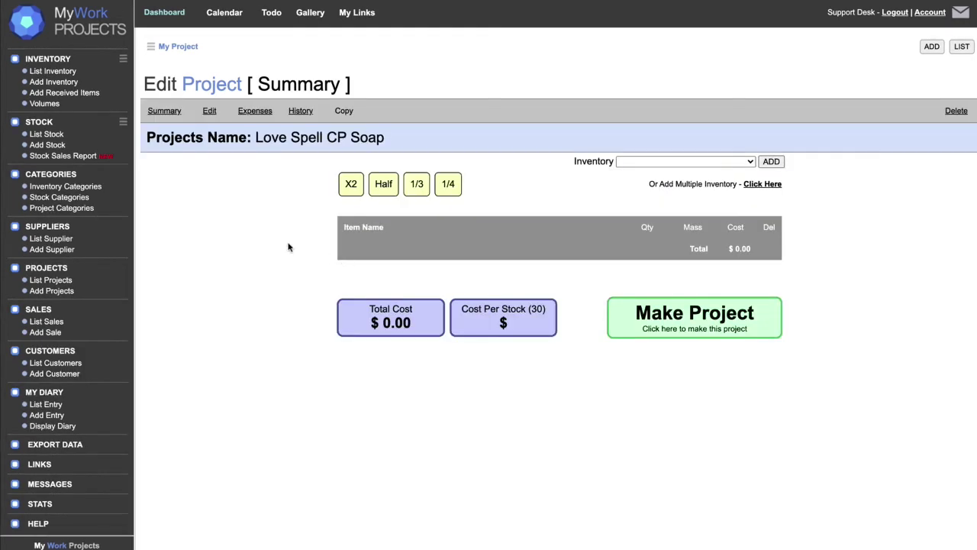
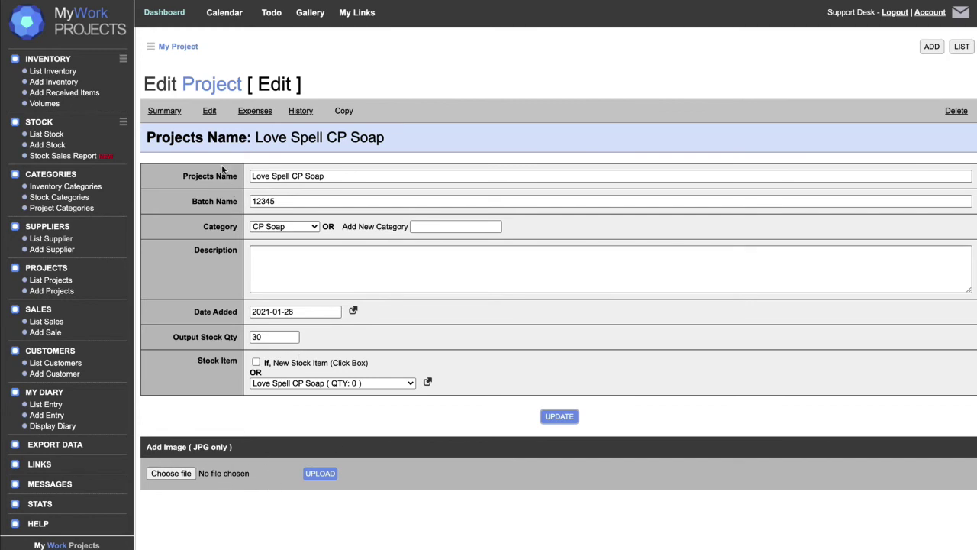
# Add Olive Oil from the inventory to the Love Spell CP Soap project's summary
pyautogui.click(167, 113)
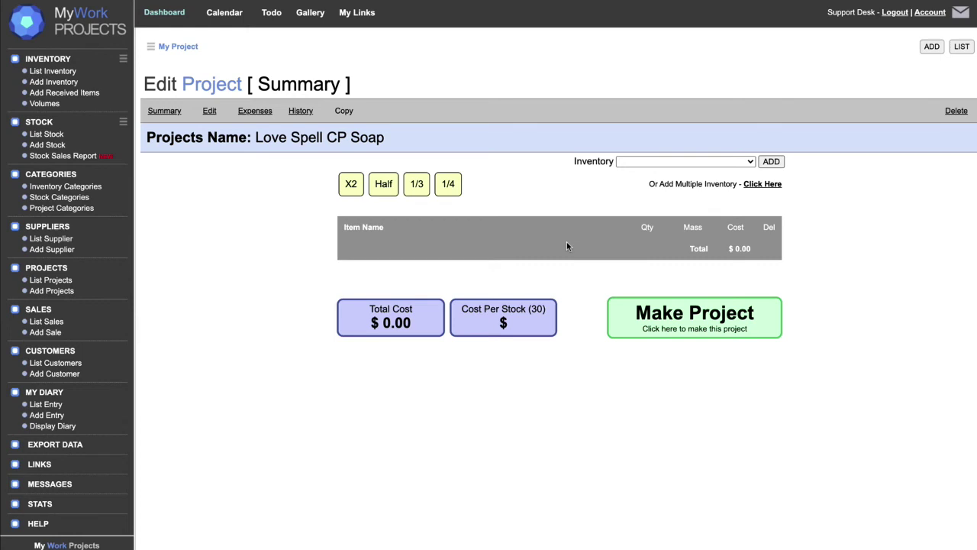
pyautogui.click(717, 162)
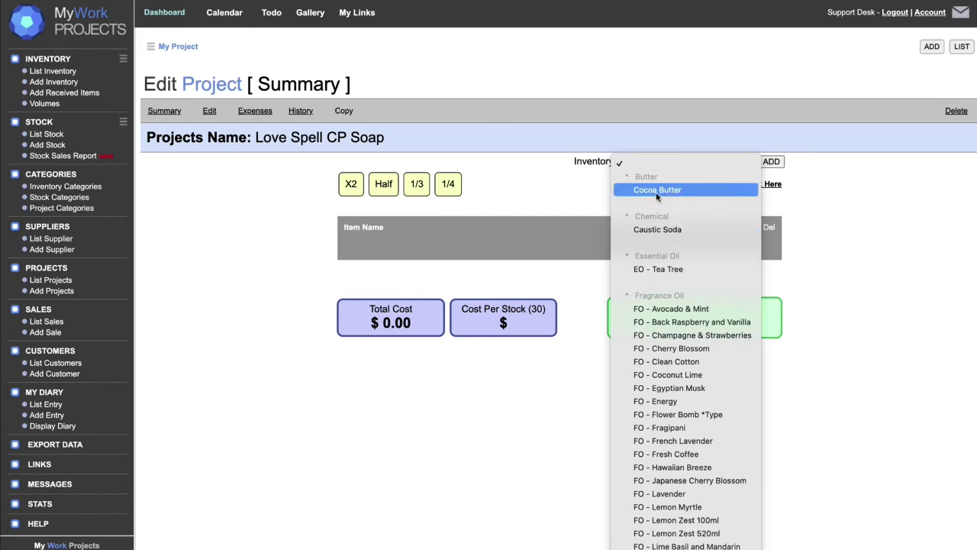
pyautogui.scroll(-5, 657, 191)
pyautogui.press('Escape')
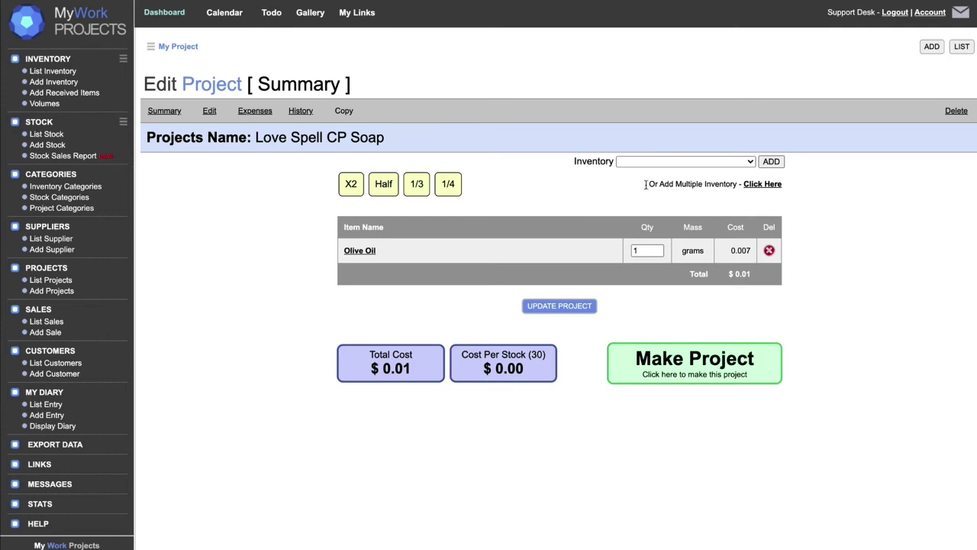
# Add Castor Oil, Coconut Oil, Rice Bran Oil, Water, Caustic Soda and Cocoa Butter to the project using multiple inventory selection
pyautogui.click(758, 186)
pyautogui.scroll(-12, 344, 373)
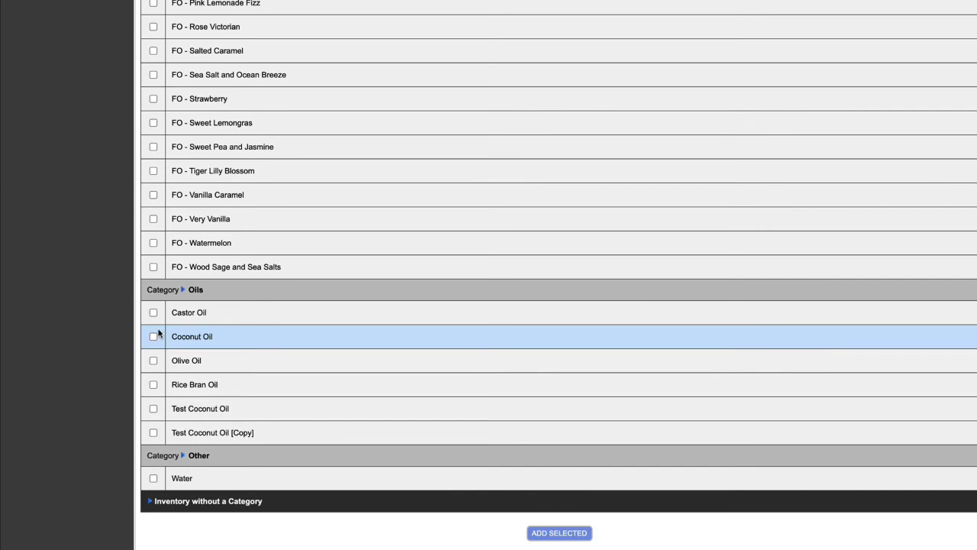
pyautogui.click(153, 313)
pyautogui.click(154, 337)
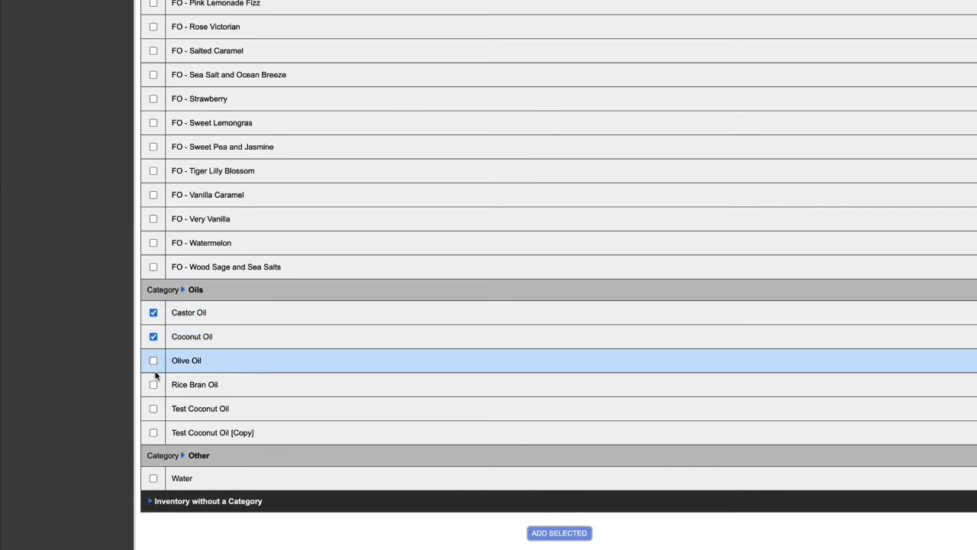
pyautogui.click(153, 385)
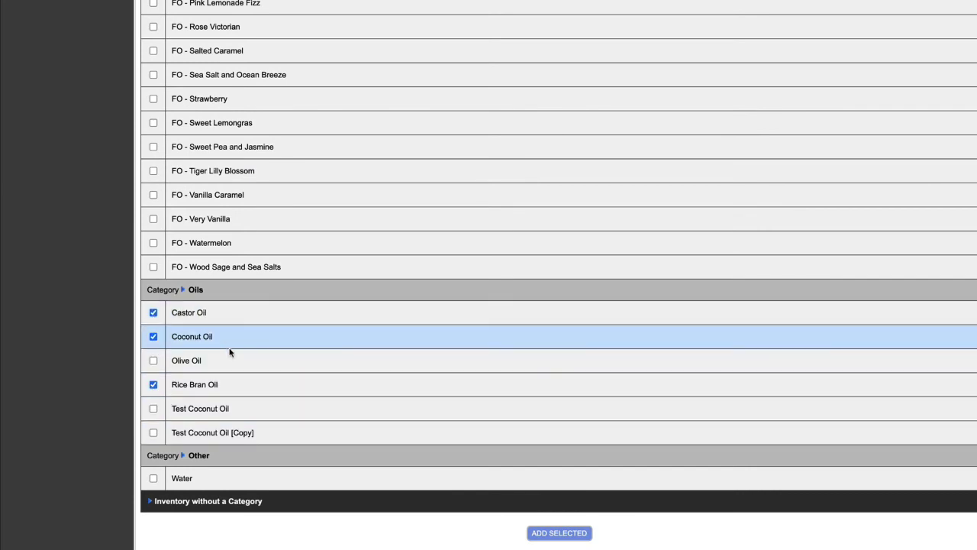
pyautogui.click(154, 477)
pyautogui.scroll(3, 245, 306)
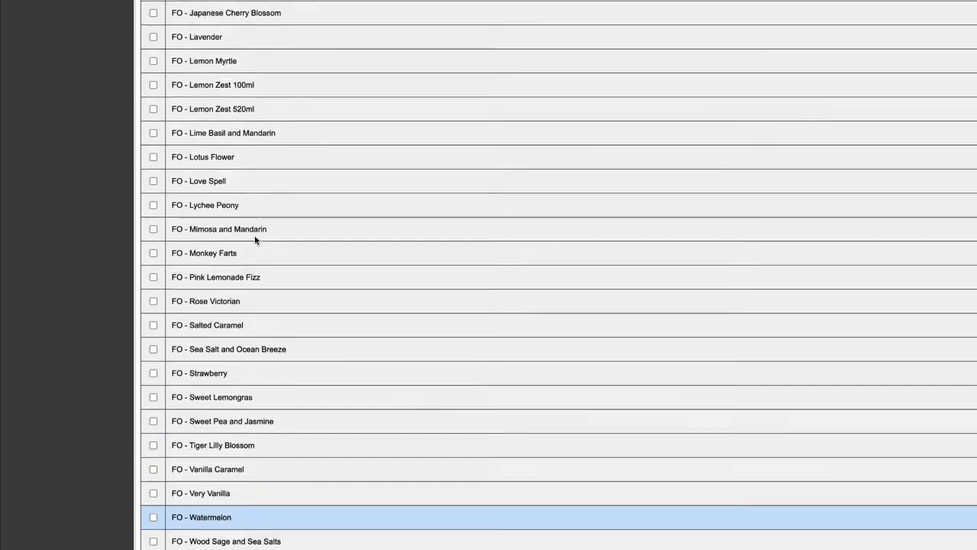
pyautogui.scroll(10, 254, 234)
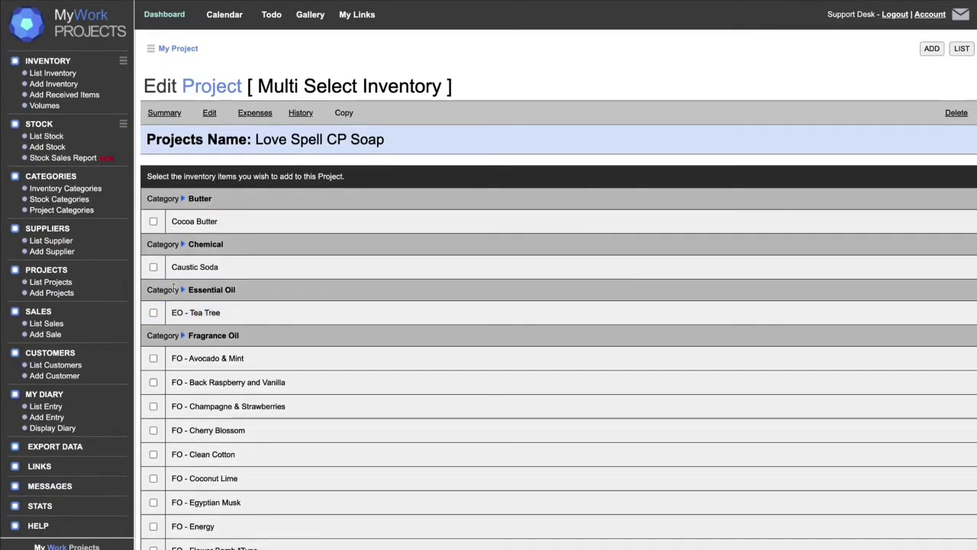
pyautogui.click(153, 267)
pyautogui.click(153, 222)
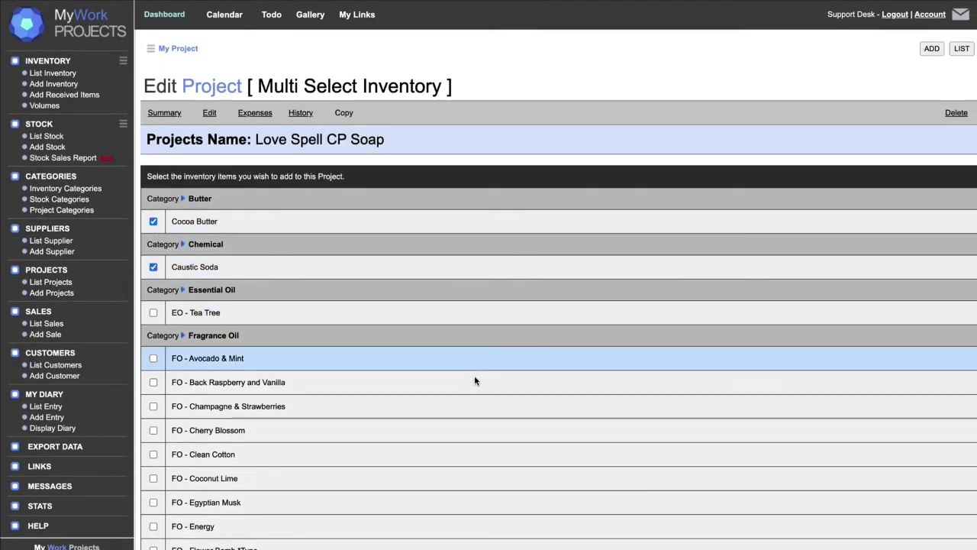
pyautogui.scroll(-10, 486, 390)
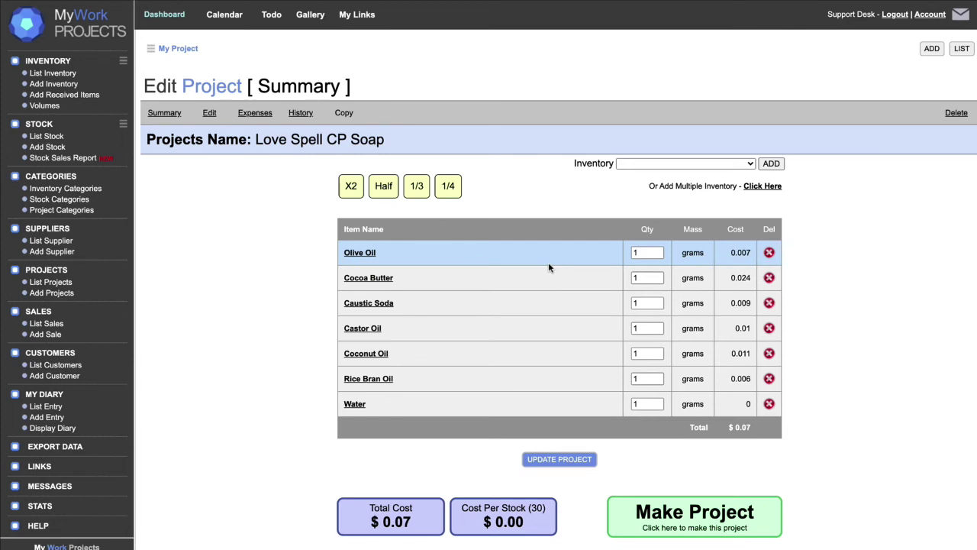
# Set the project quantities to 1600 grams of Olive Oil and 200 grams of Cocoa Butter
pyautogui.press('Tab')
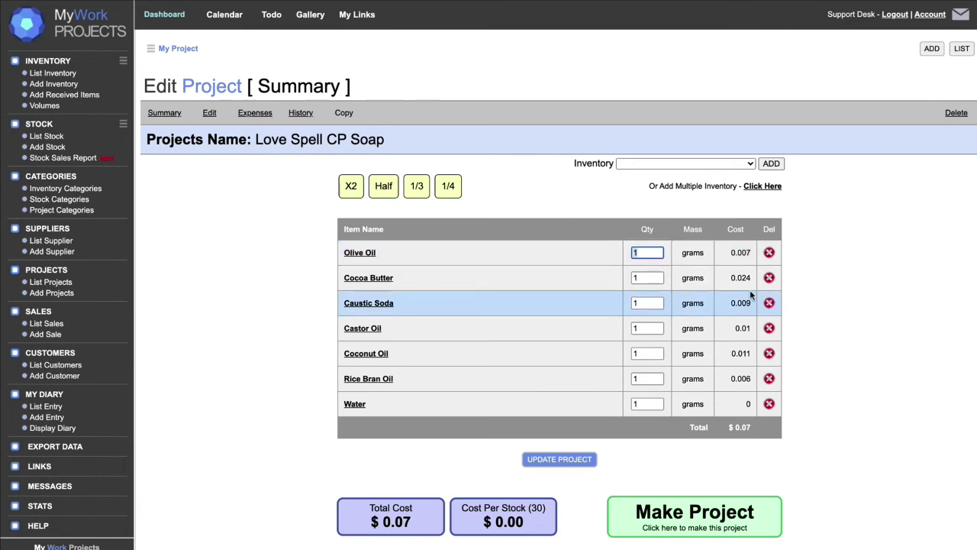
pyautogui.write('1600')
pyautogui.press('Tab')
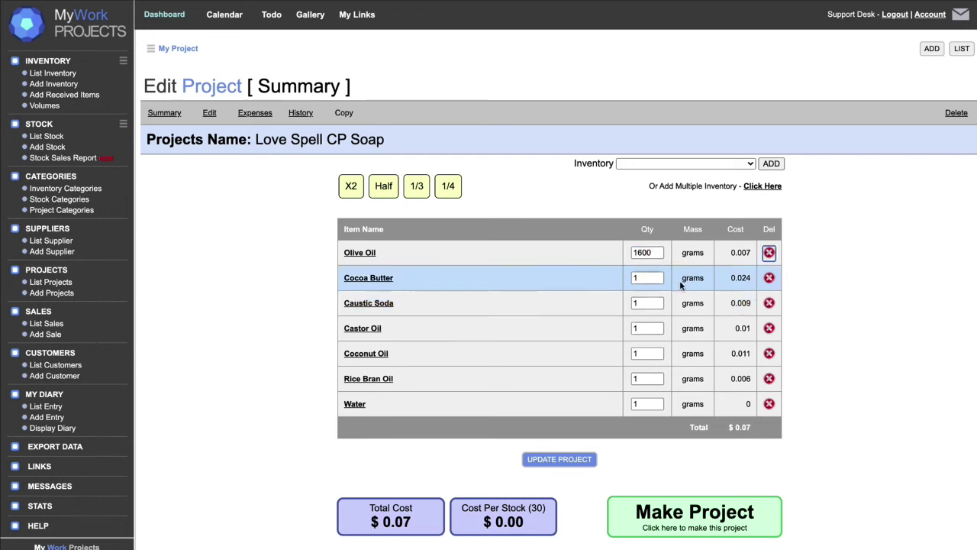
pyautogui.press('Tab')
pyautogui.write('200')
pyautogui.press('Tab')
pyautogui.press('Tab')
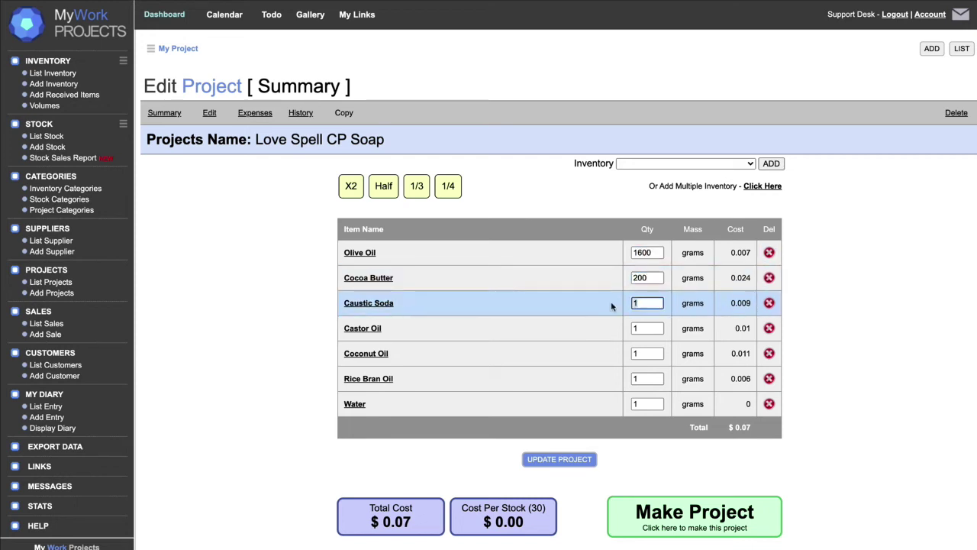
# Set the project quantities to 560 grams of Caustic Soda and 200 grams of Castor Oil
pyautogui.write('560')
pyautogui.press('Tab')
pyautogui.press('Tab')
pyautogui.write('2')
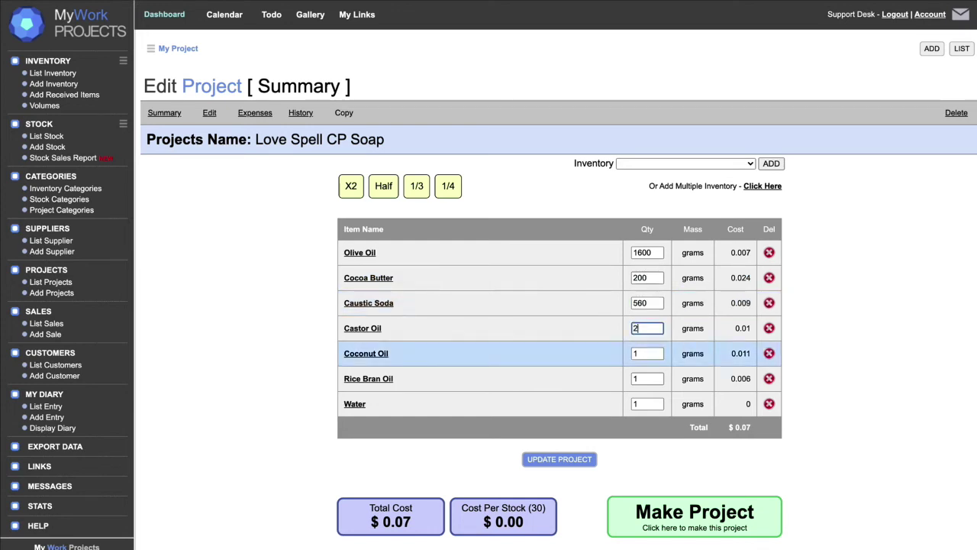
pyautogui.write('00')
pyautogui.press('Tab')
pyautogui.press('Tab')
# Set Coconut Oil to 1200, Rice Bran Oil to 900 and Water to 1000 grams, and update the project
pyautogui.write('900')
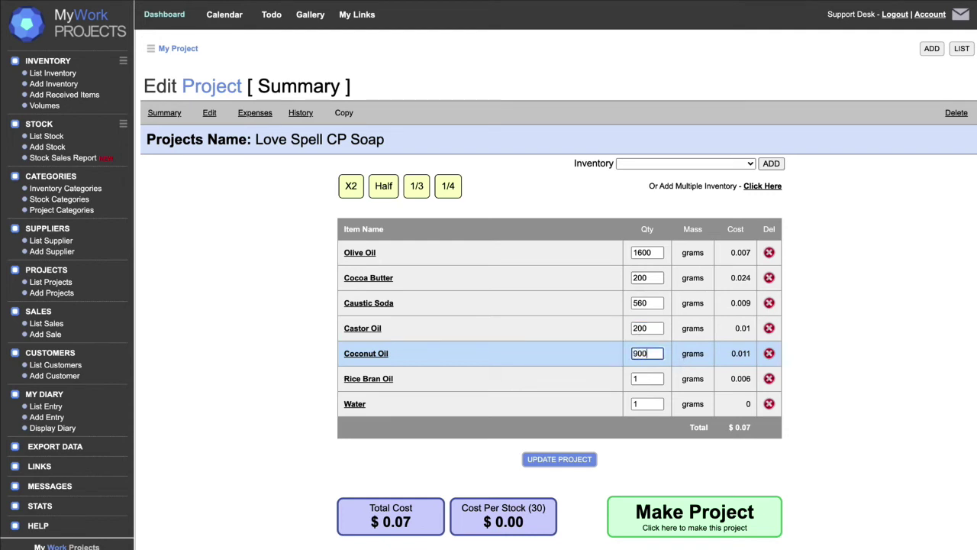
pyautogui.press('Tab')
pyautogui.press('Tab')
pyautogui.write('900')
pyautogui.press('Tab')
pyautogui.press('Tab')
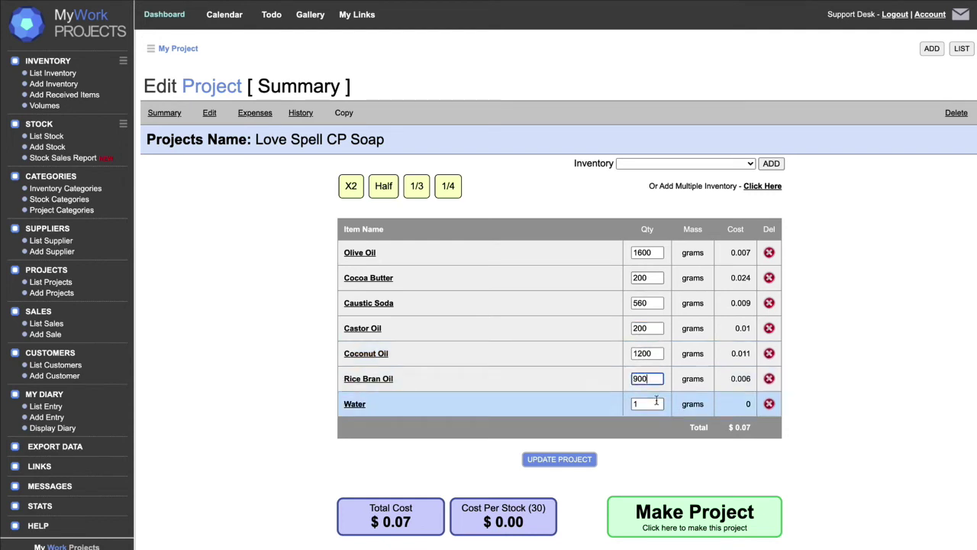
pyautogui.write('1000')
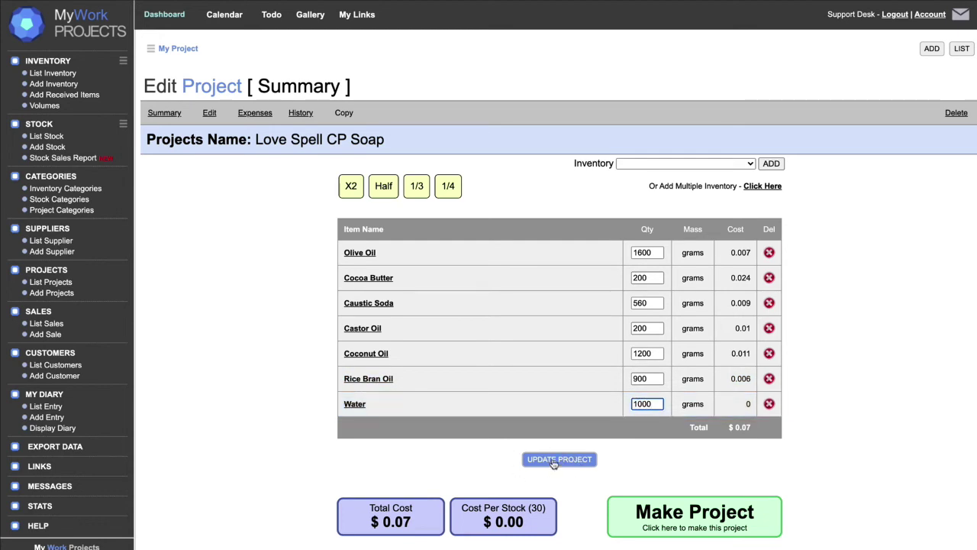
pyautogui.click(553, 460)
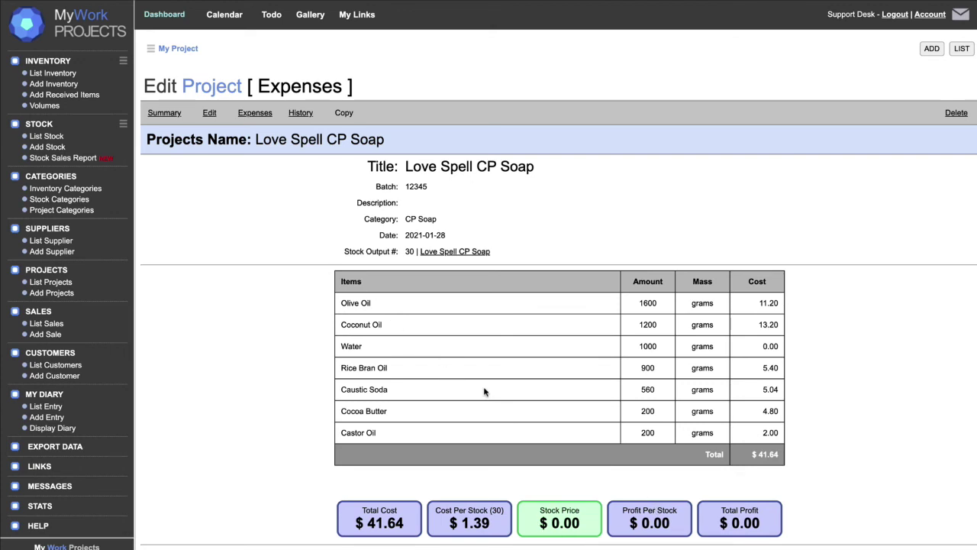
# Set the price of the project's linked Love Spell CP Soap stock item to $5.50 and update it
pyautogui.click(461, 258)
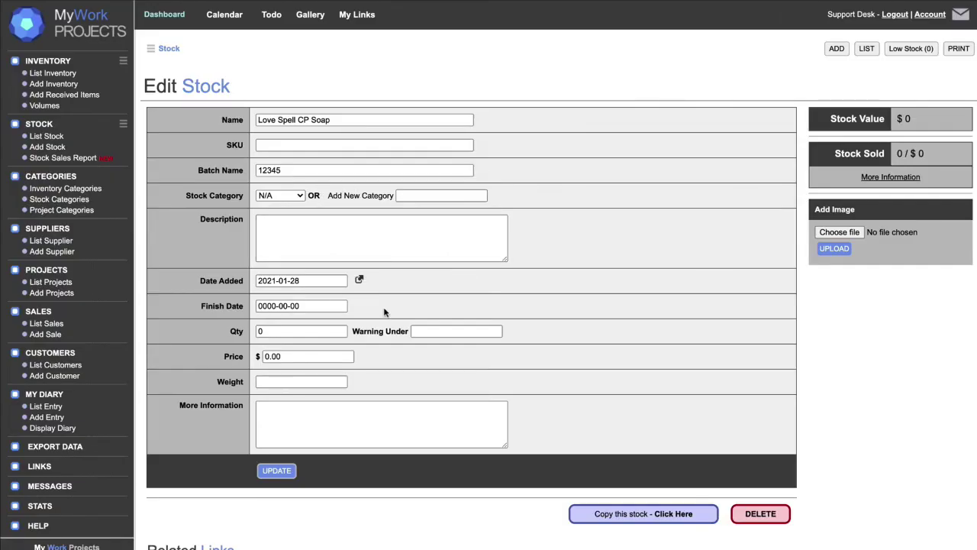
pyautogui.click(269, 331)
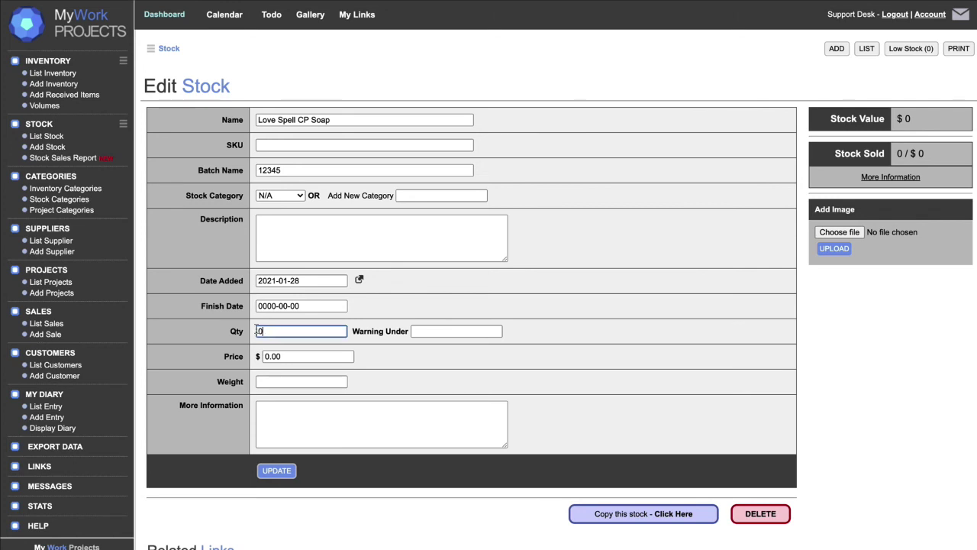
pyautogui.doubleClick(307, 360)
pyautogui.write('5.50')
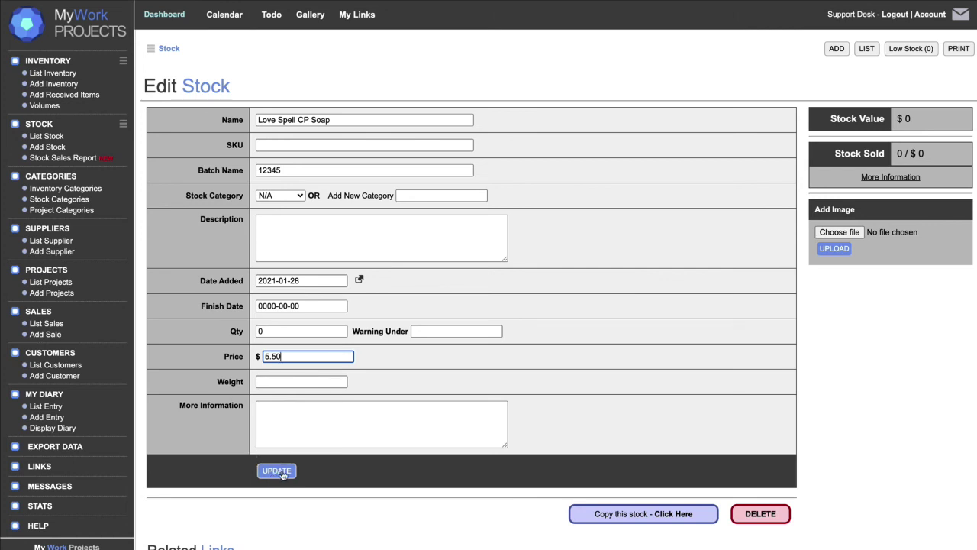
pyautogui.click(279, 471)
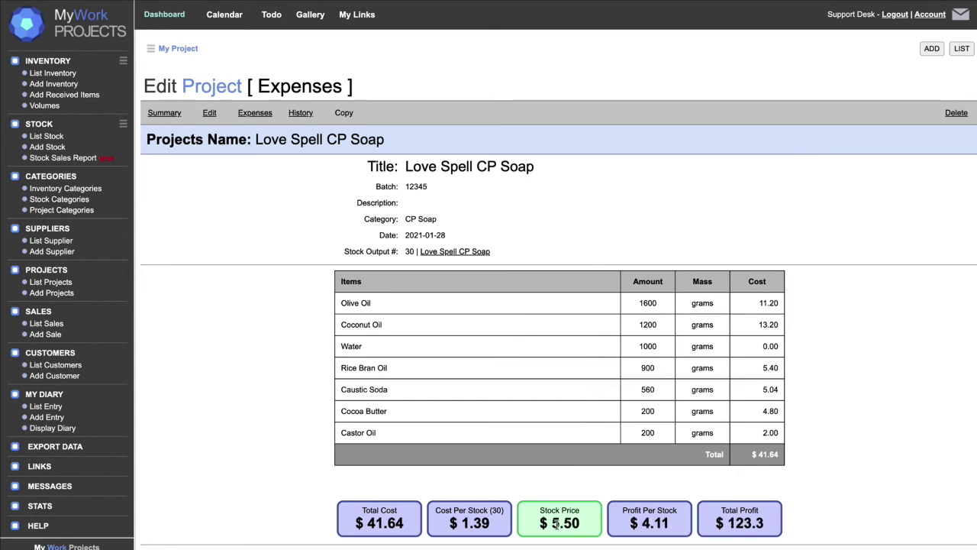
# Review the stock price, profit figures and ingredient list in the project's expenses, and open the printable version
pyautogui.moveTo(554, 523); pyautogui.dragTo(586, 525)
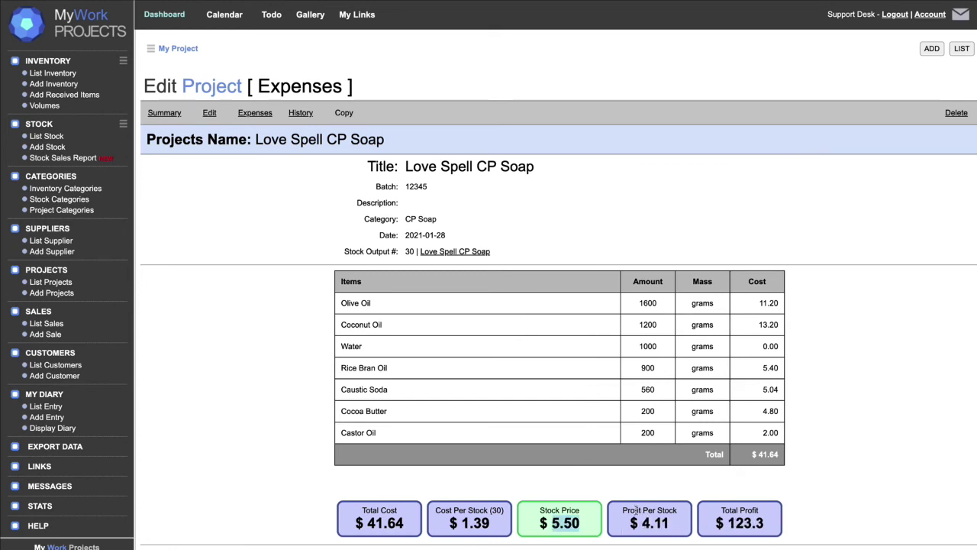
pyautogui.moveTo(644, 523); pyautogui.dragTo(676, 526)
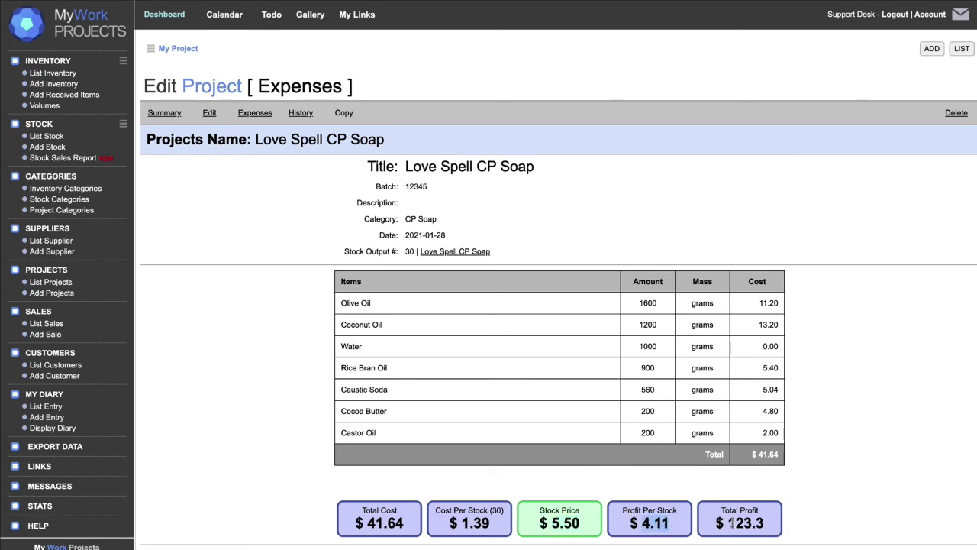
pyautogui.click(725, 523)
pyautogui.scroll(-3, 810, 524)
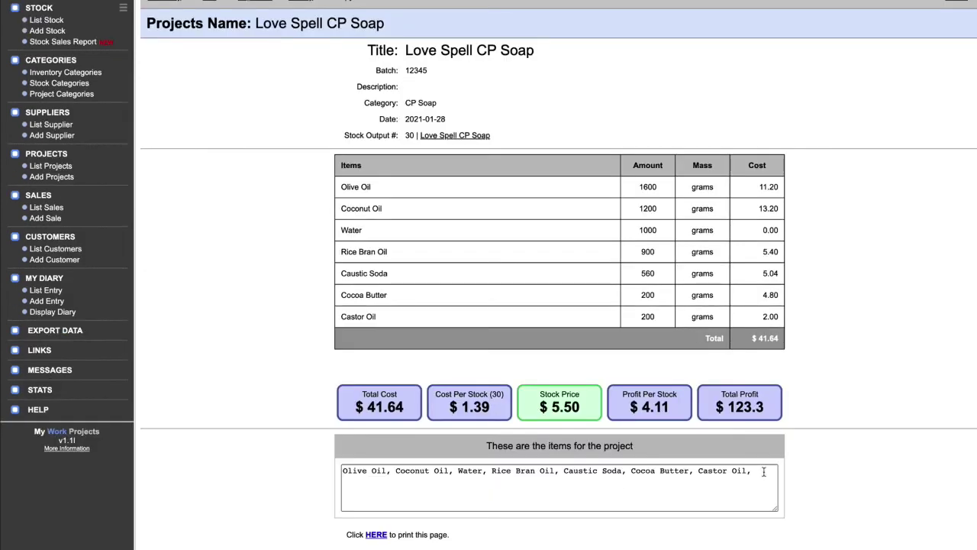
pyautogui.moveTo(763, 472); pyautogui.dragTo(486, 464)
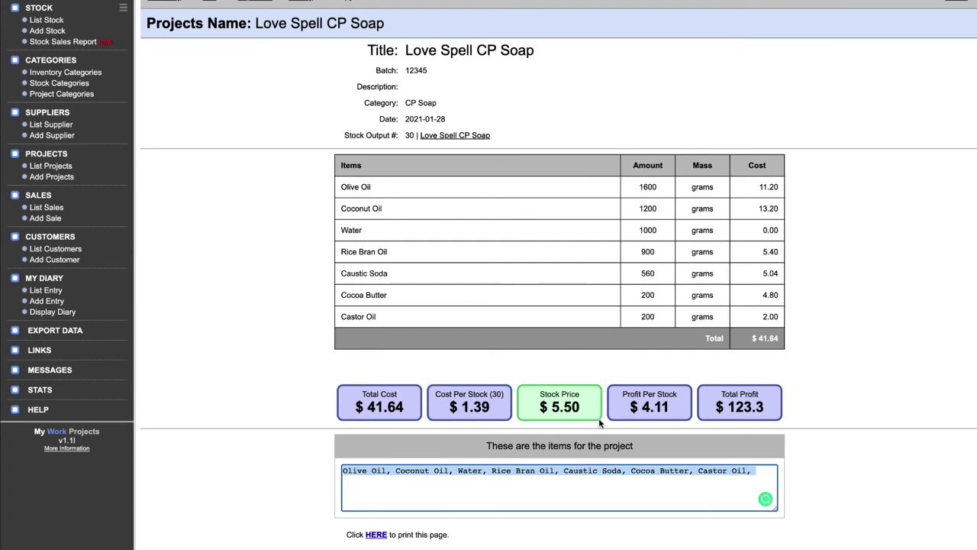
pyautogui.click(381, 538)
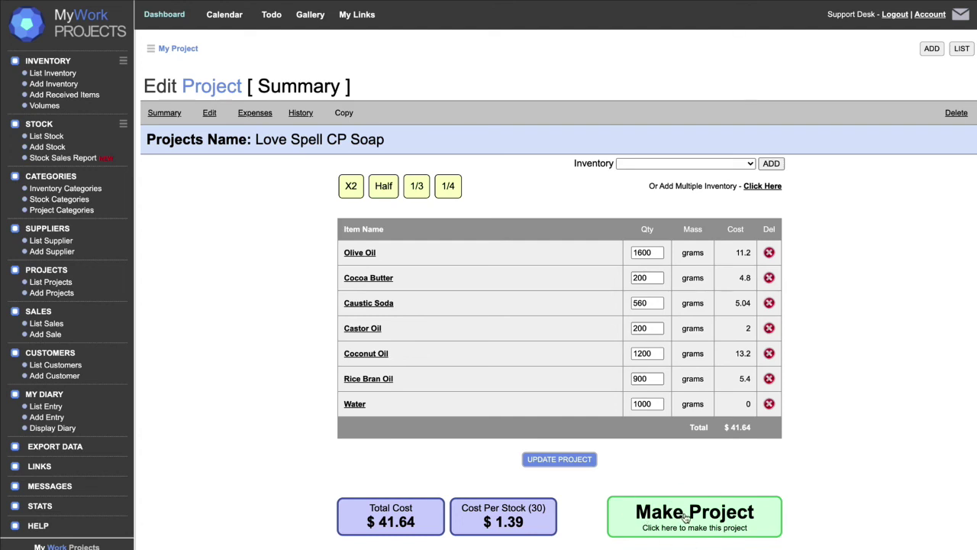
# Make the Love Spell CP Soap project and check its completion date in the project history
pyautogui.doubleClick(649, 252)
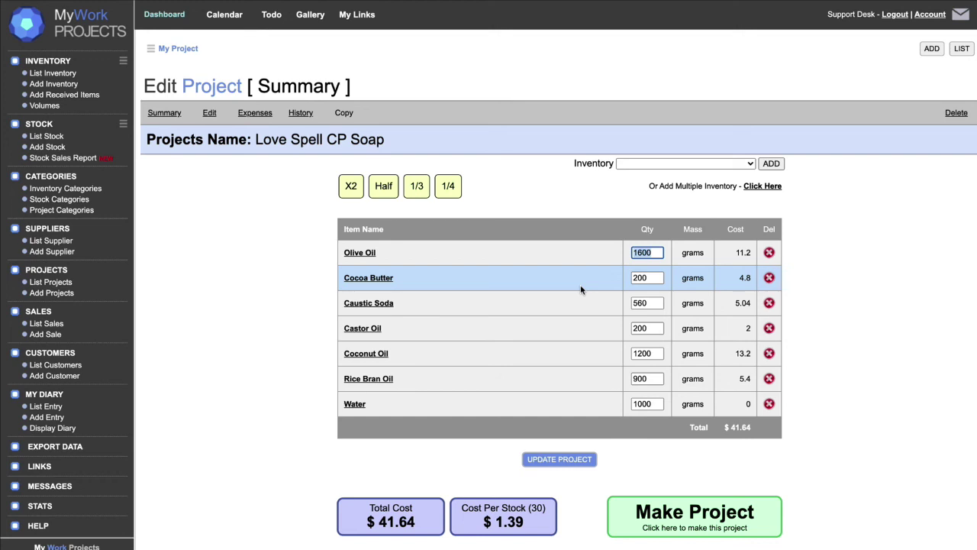
pyautogui.click(709, 519)
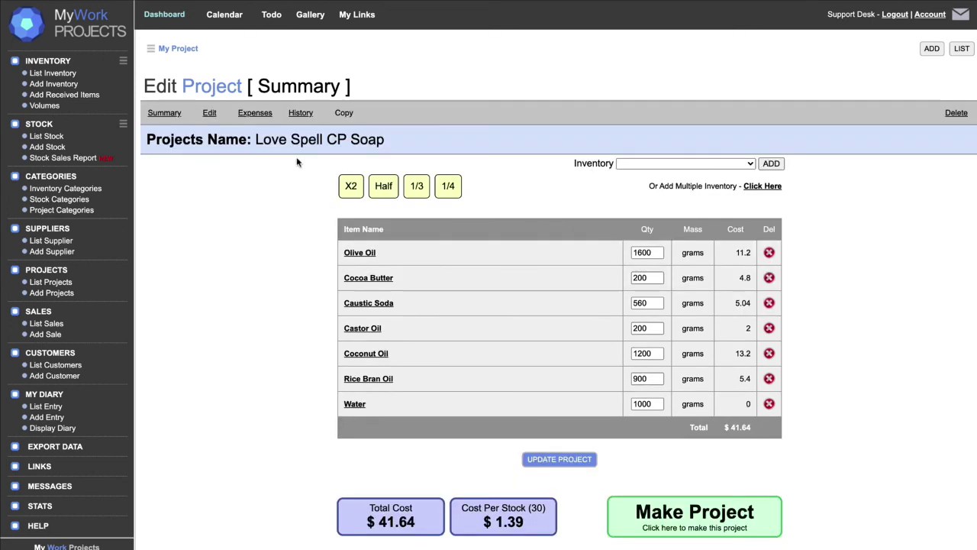
pyautogui.click(300, 114)
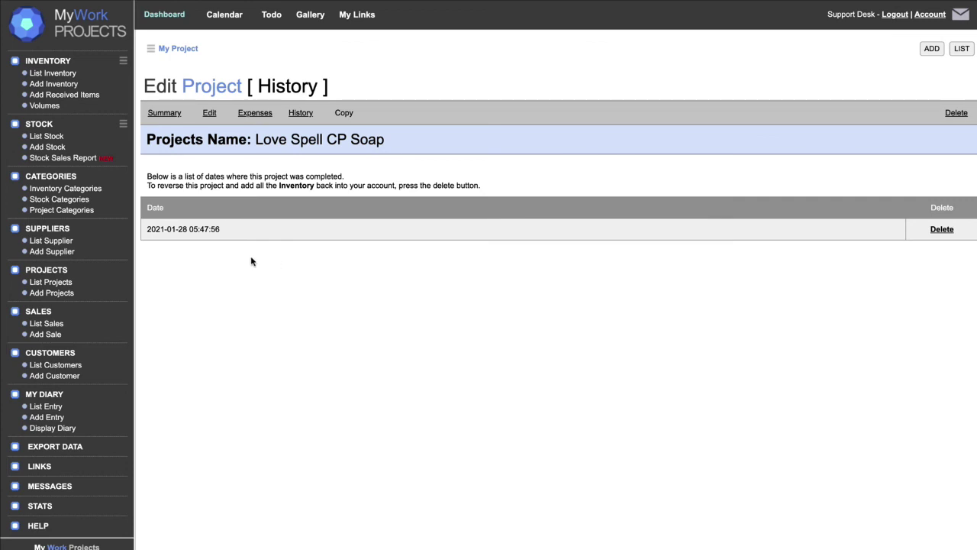
pyautogui.moveTo(149, 229); pyautogui.dragTo(224, 229)
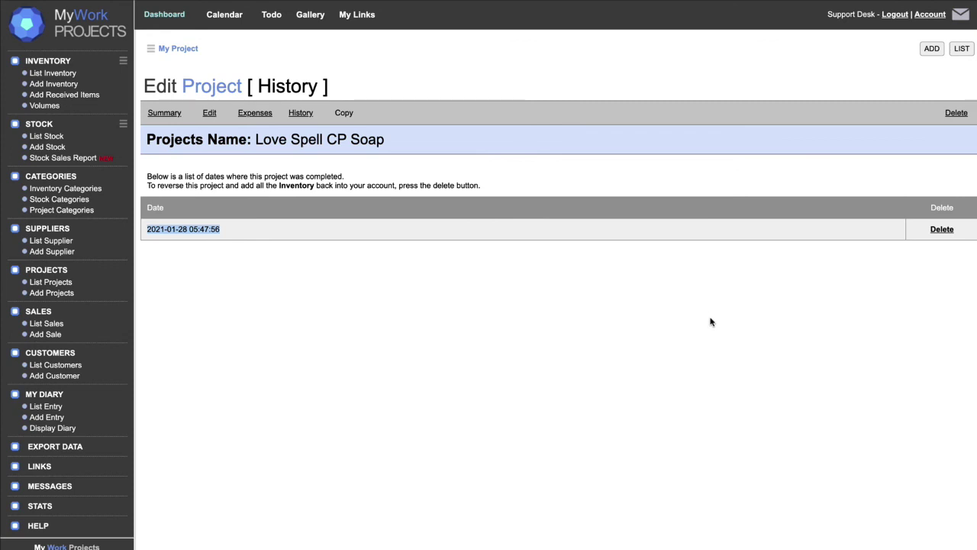
# Delete the project's completion entry to reverse the inventory use, and go back to the project summary
pyautogui.click(943, 230)
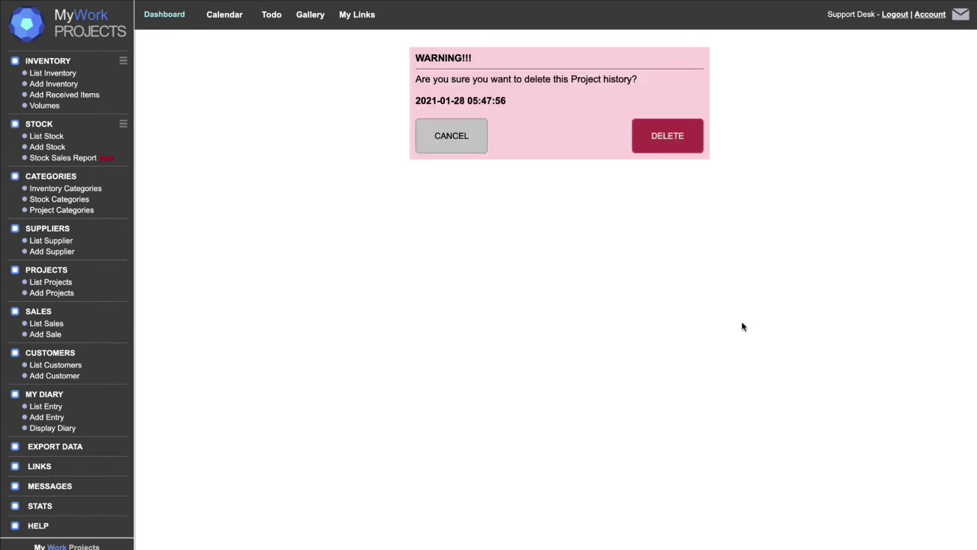
pyautogui.click(678, 151)
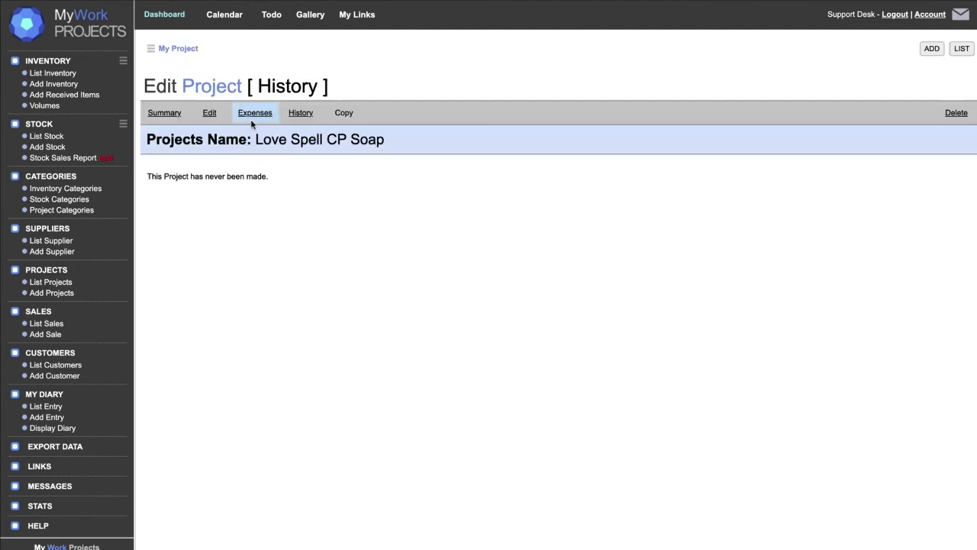
pyautogui.click(164, 113)
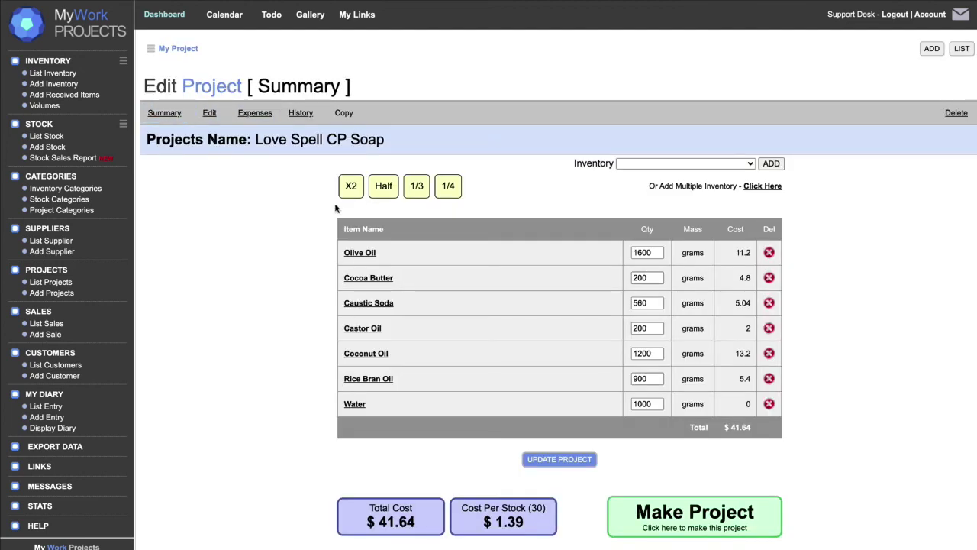